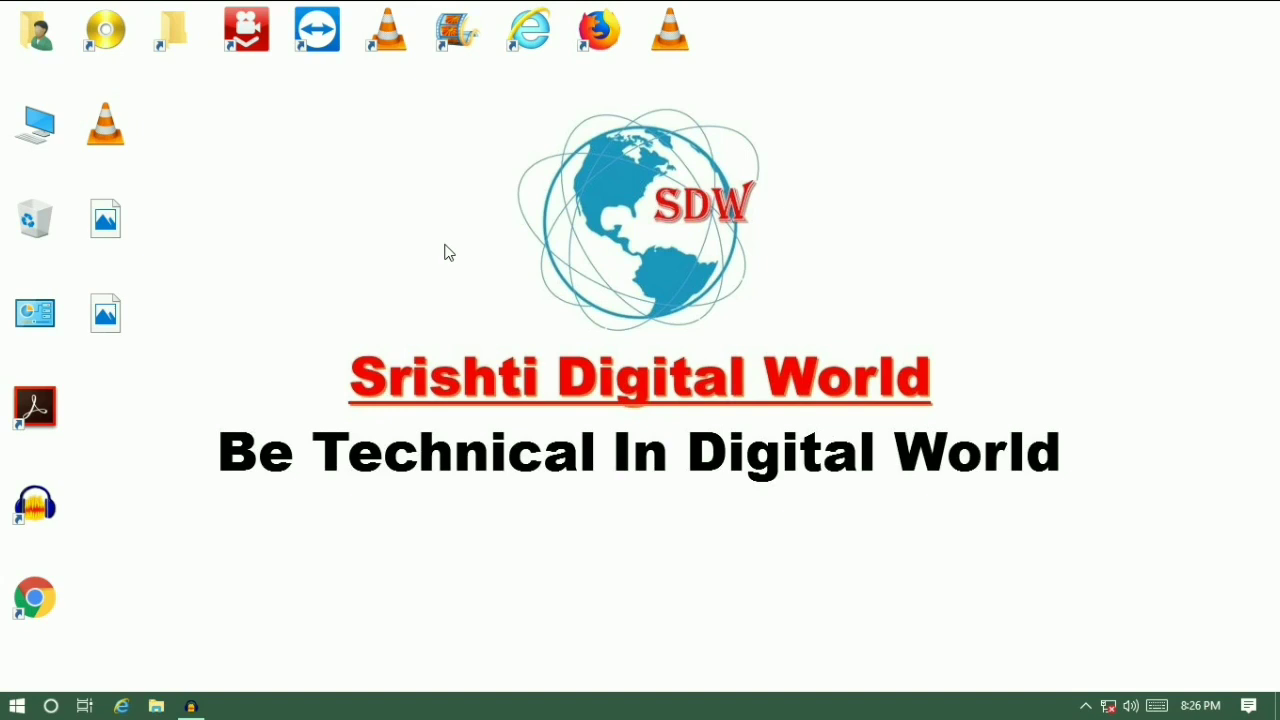
View Device Manager inside This PC's Computer Management console, and close the console
click(36, 130)
right_click(42, 125)
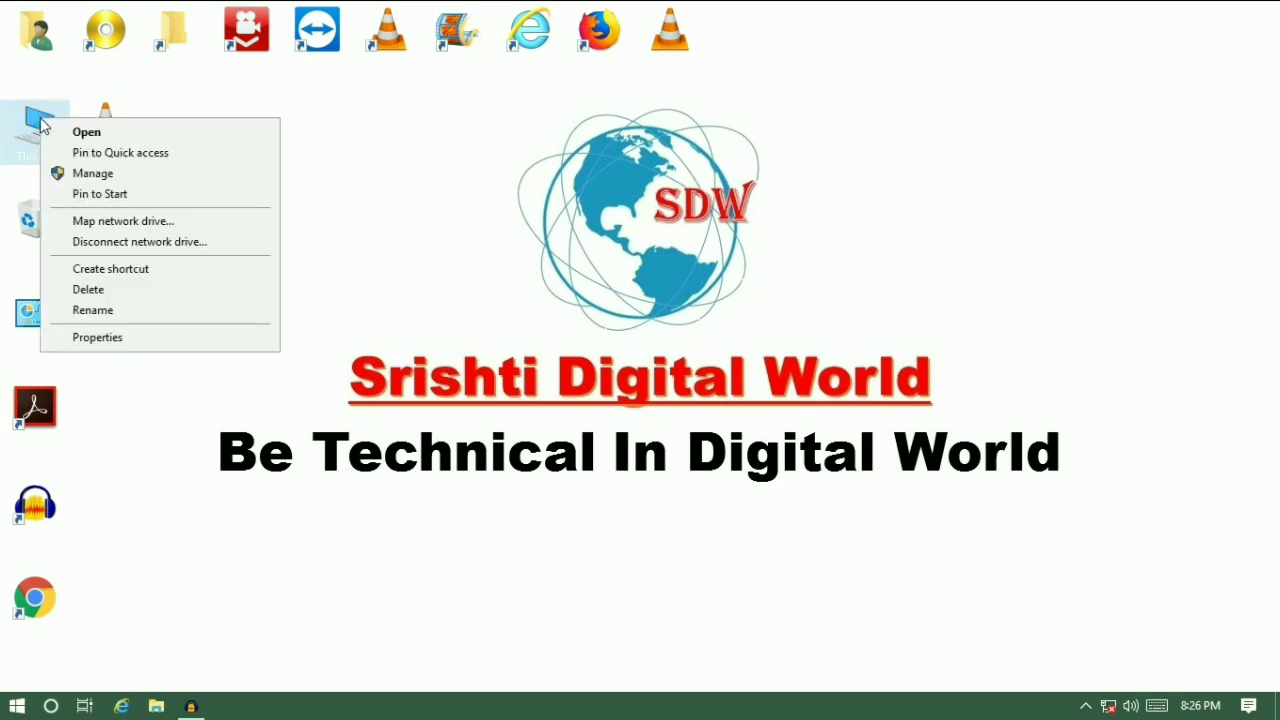
click(93, 174)
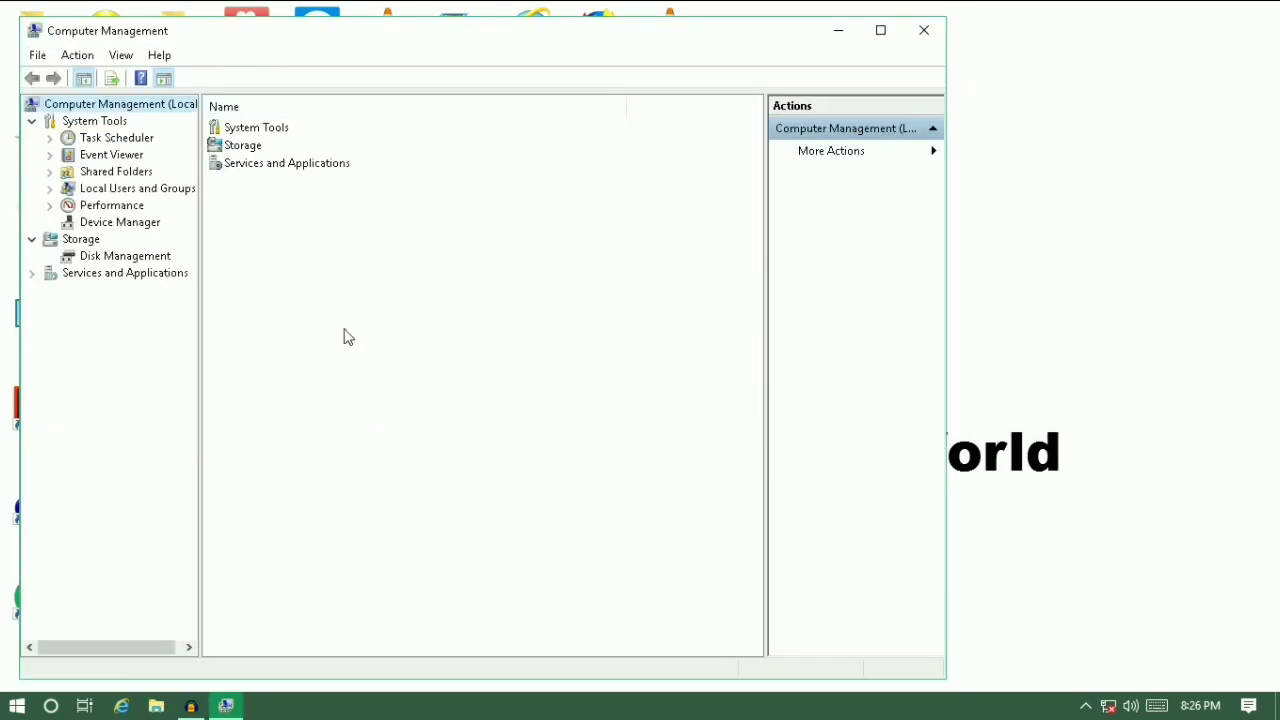
click(92, 222)
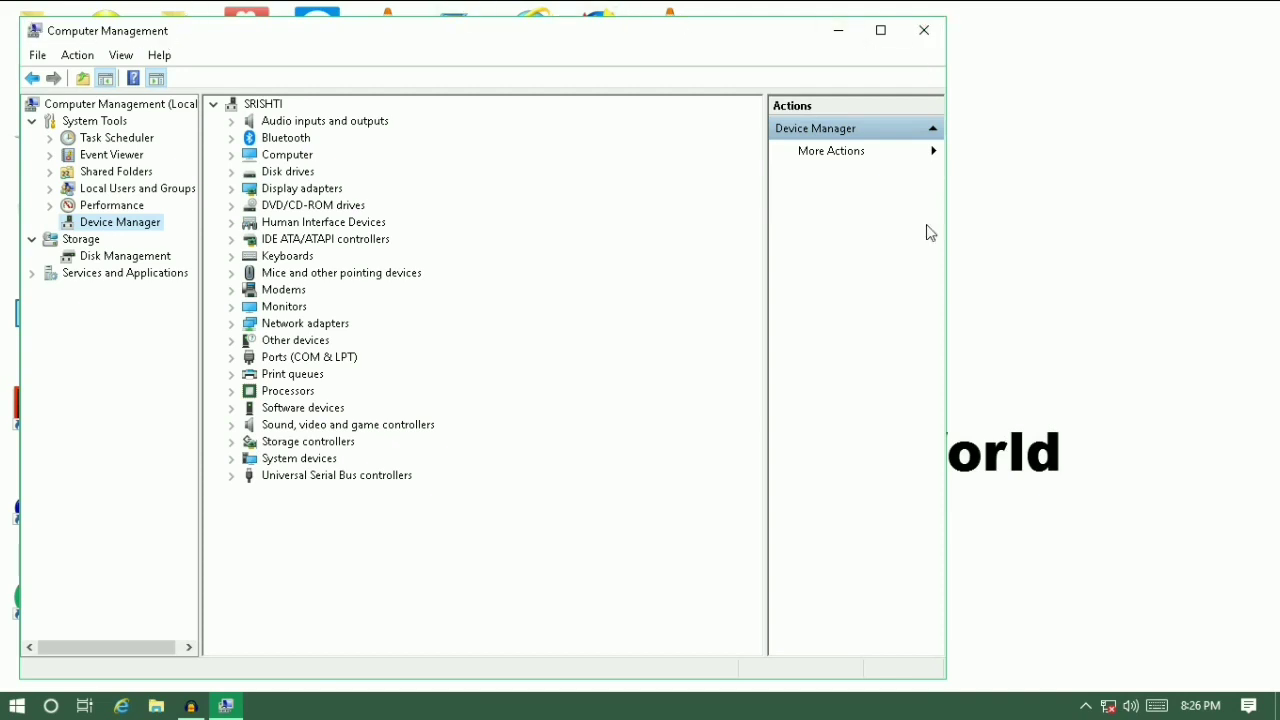
key(alt+F4)
Open Device Manager from Control Panel, launched with the Run command "control", and move its window toward the screen corner
key(super+r)
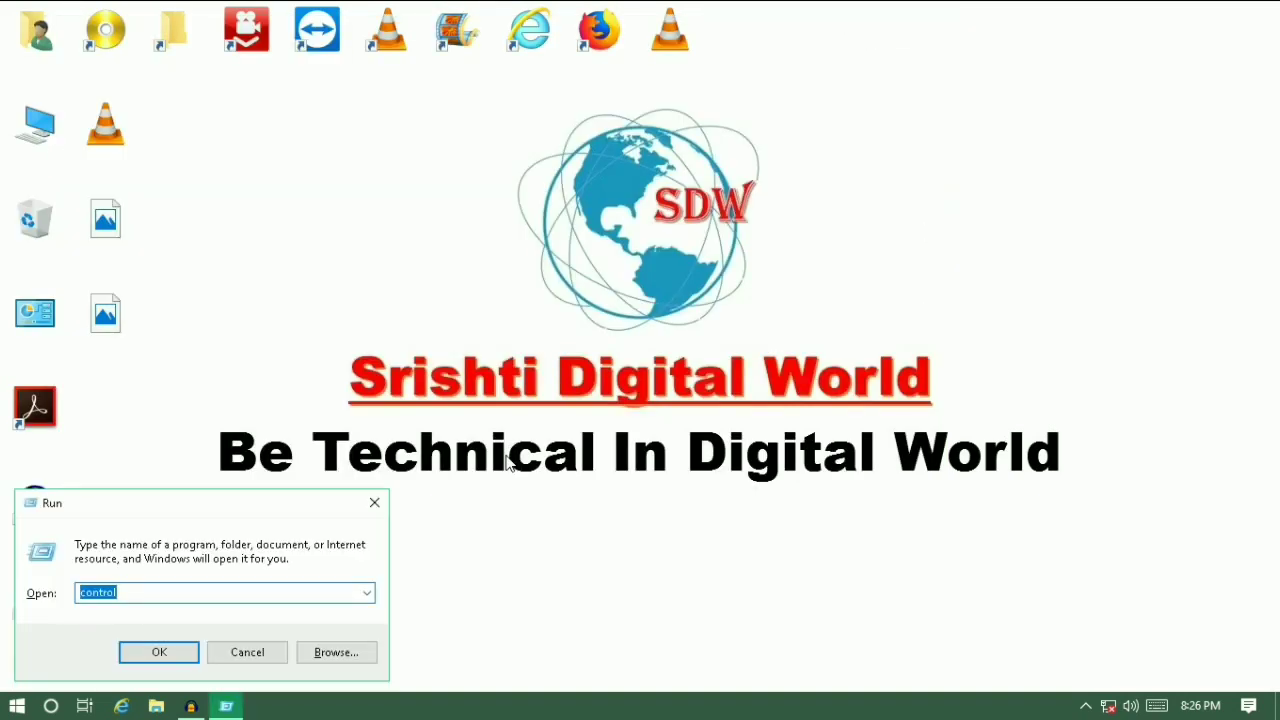
key(Return)
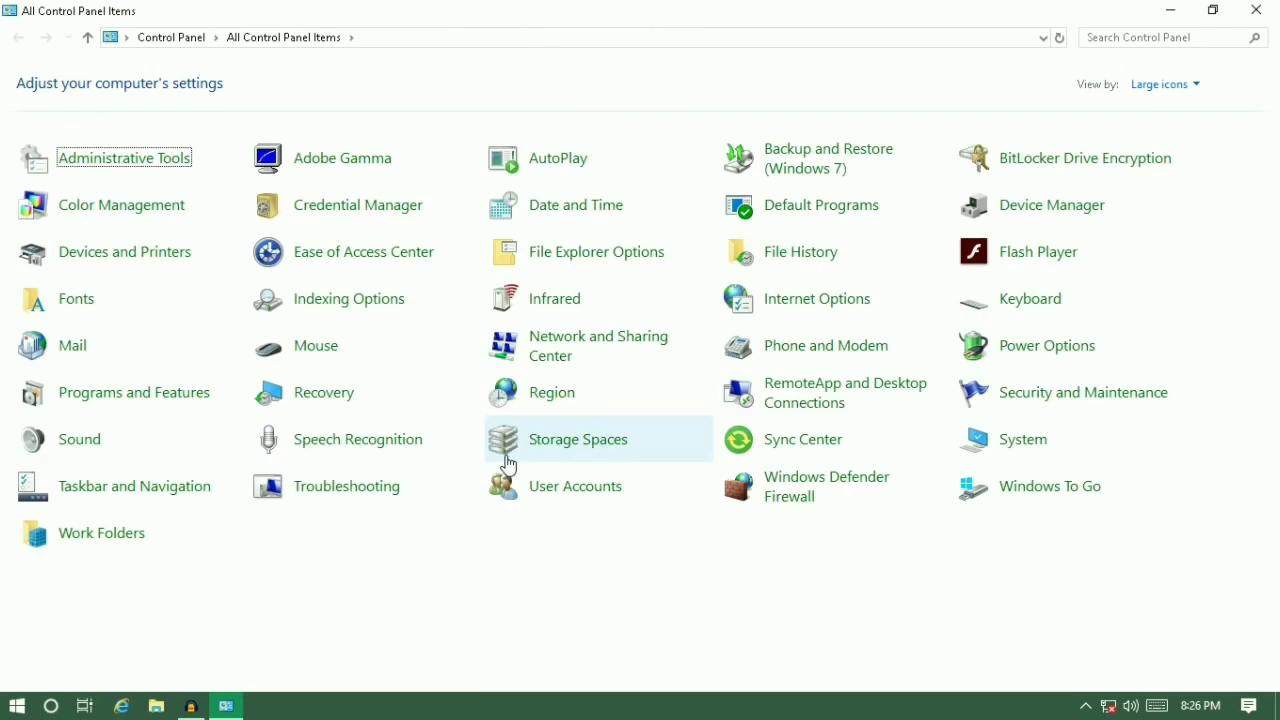
click(1062, 207)
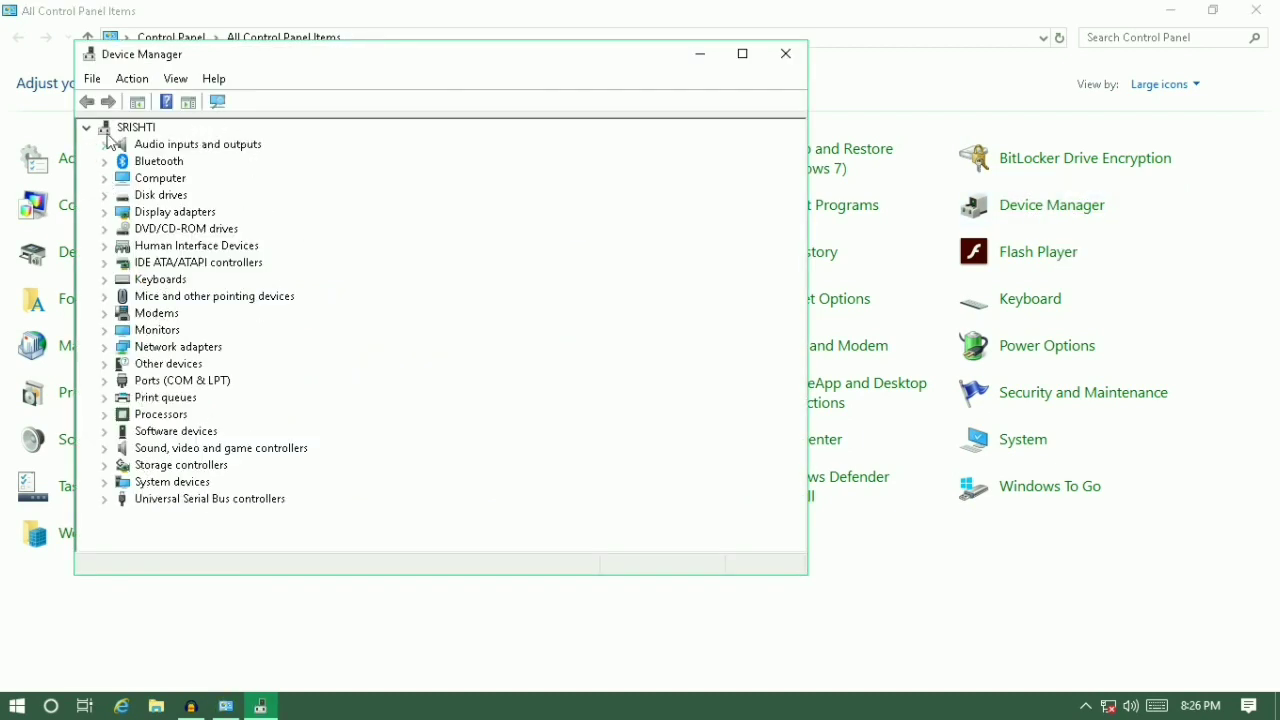
drag(277, 60, 217, 40)
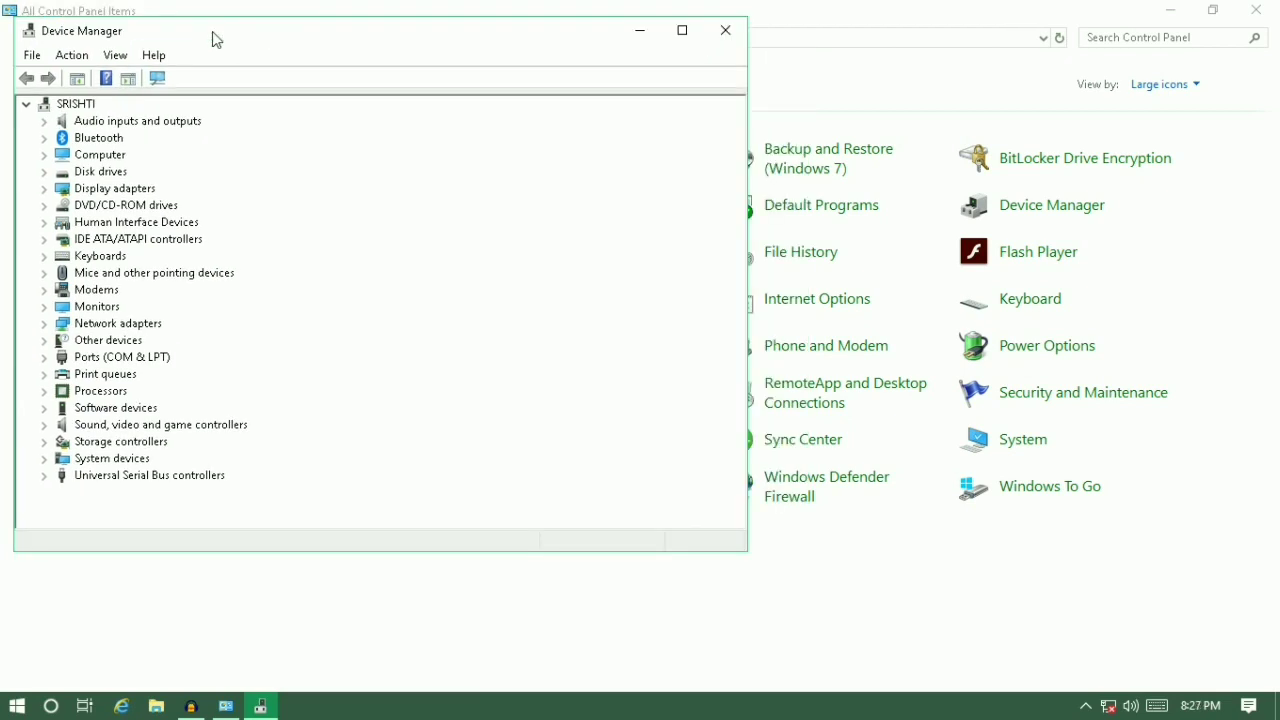
Briefly expand and collapse the Audio inputs and outputs, Bluetooth and Computer categories in turn
click(43, 121)
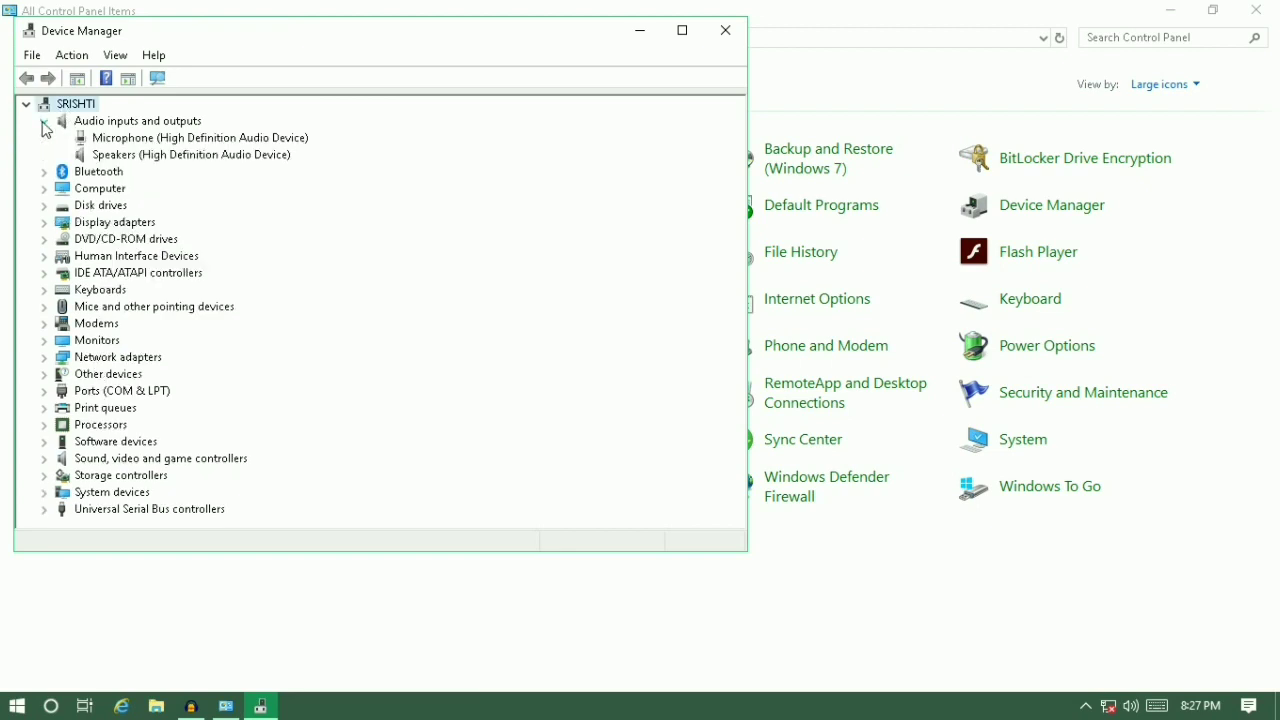
click(43, 122)
click(42, 139)
click(42, 139)
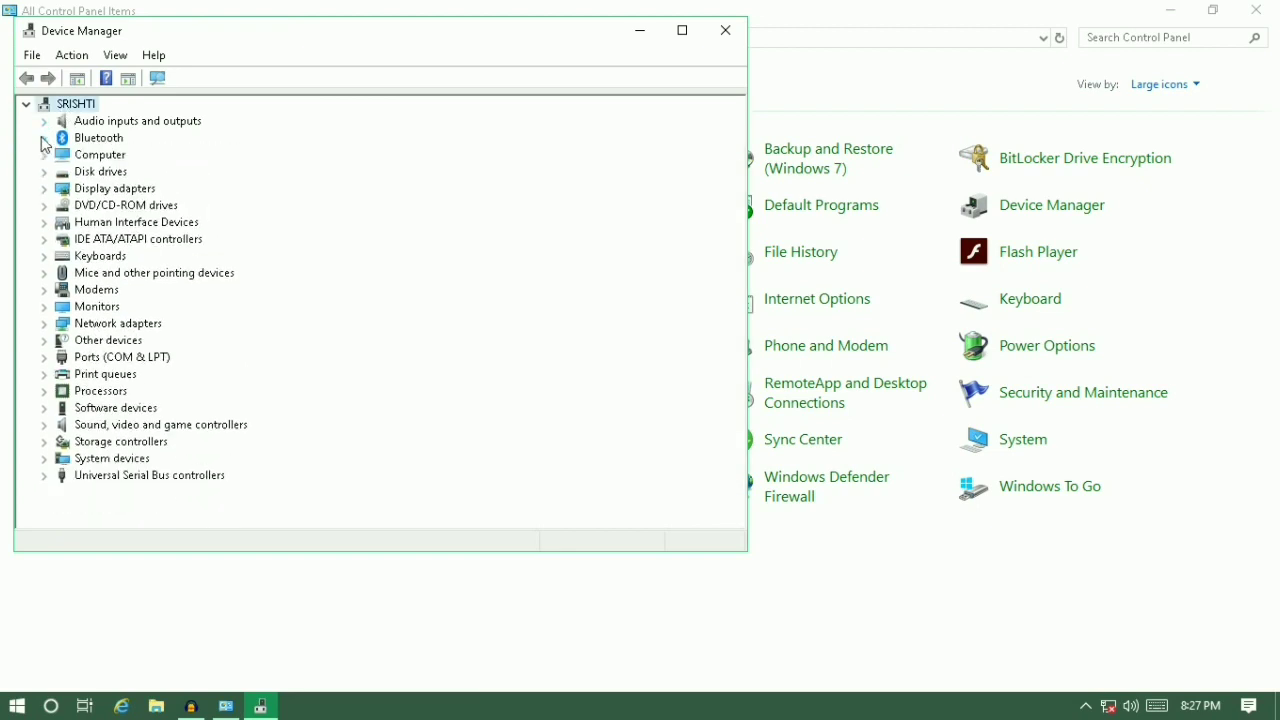
click(43, 155)
click(43, 155)
Examine the audio inputs and outputs, select the High Definition Audio microphone, and collapse the category
click(44, 123)
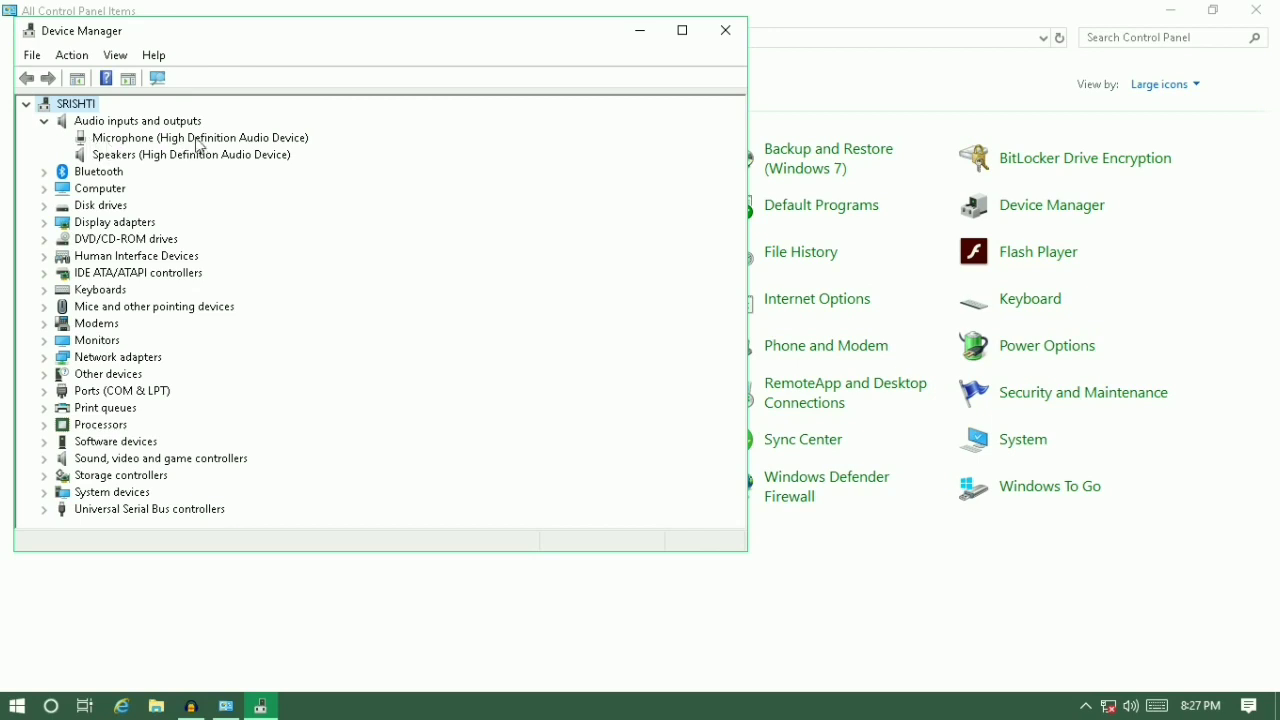
click(240, 138)
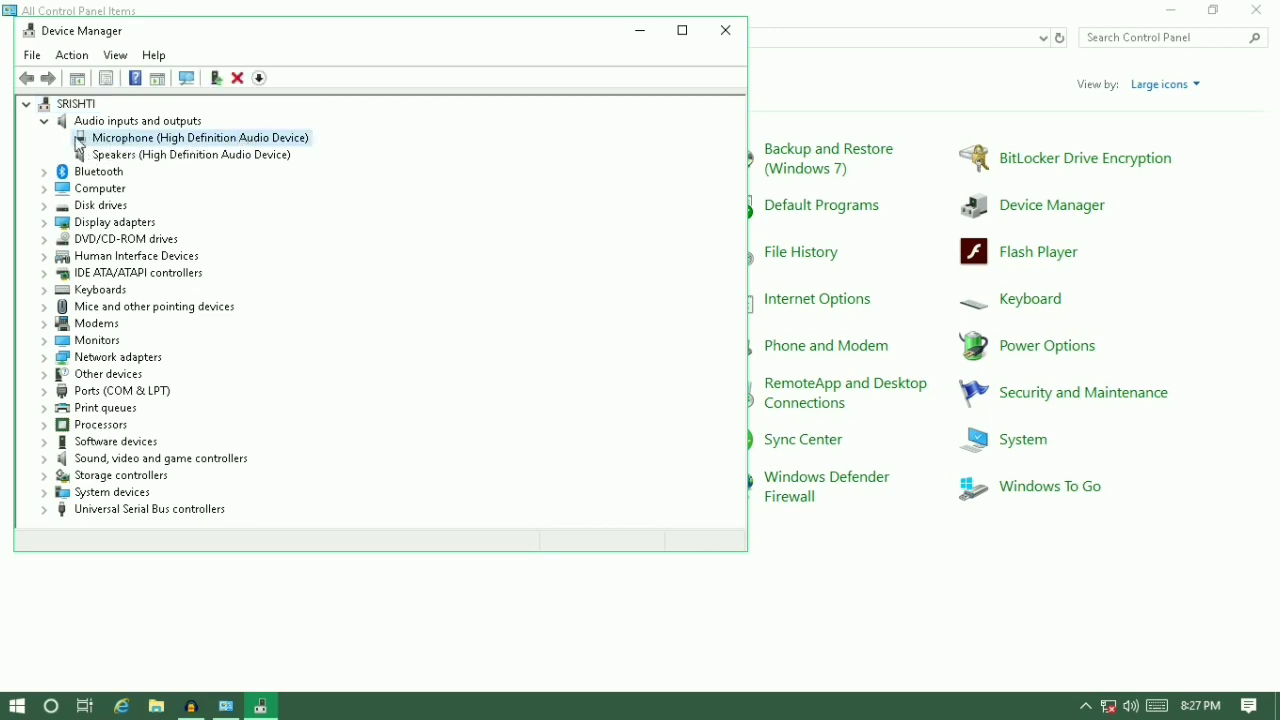
click(44, 121)
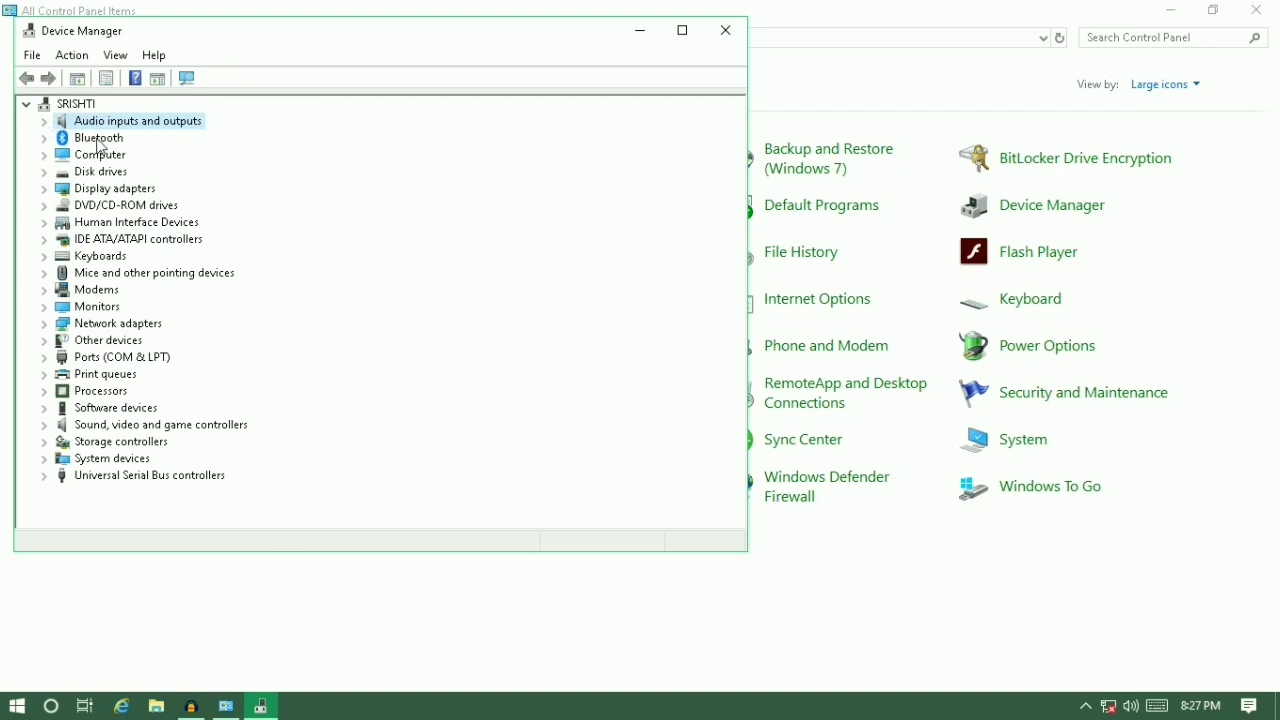
Examine the devices listed under Bluetooth and Computer, collapsing each category after viewing
click(44, 138)
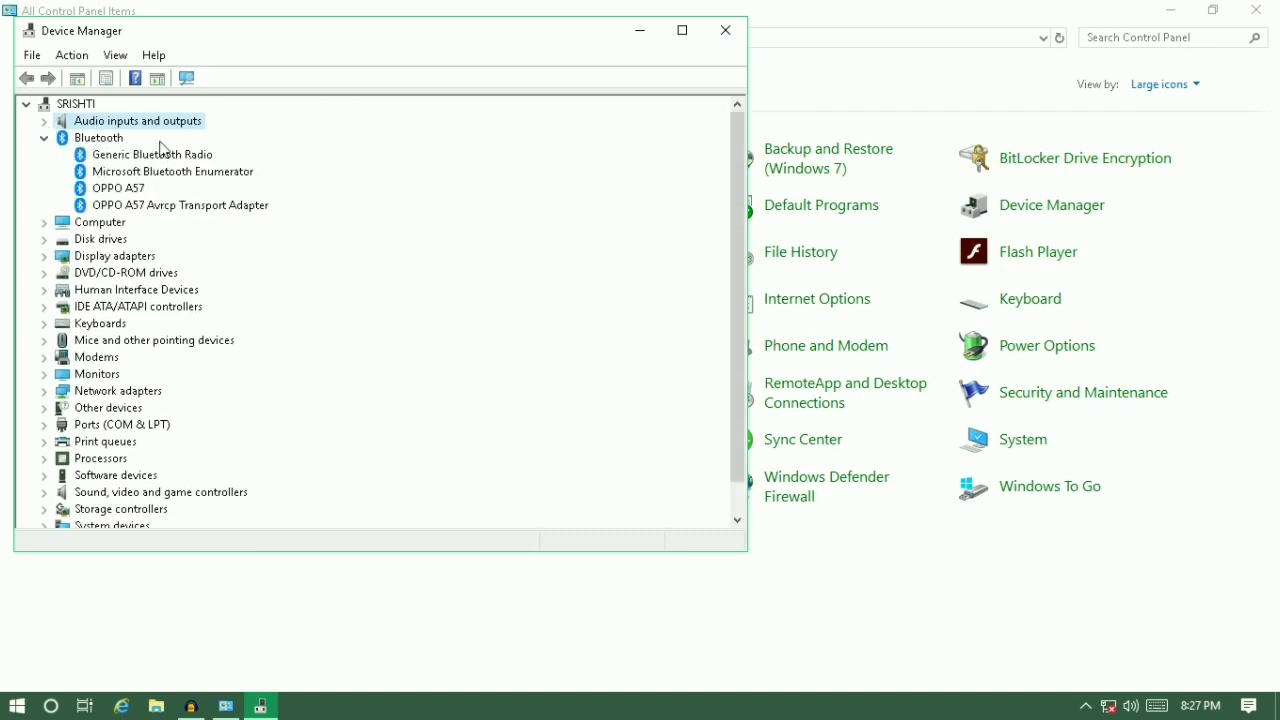
click(44, 139)
click(44, 156)
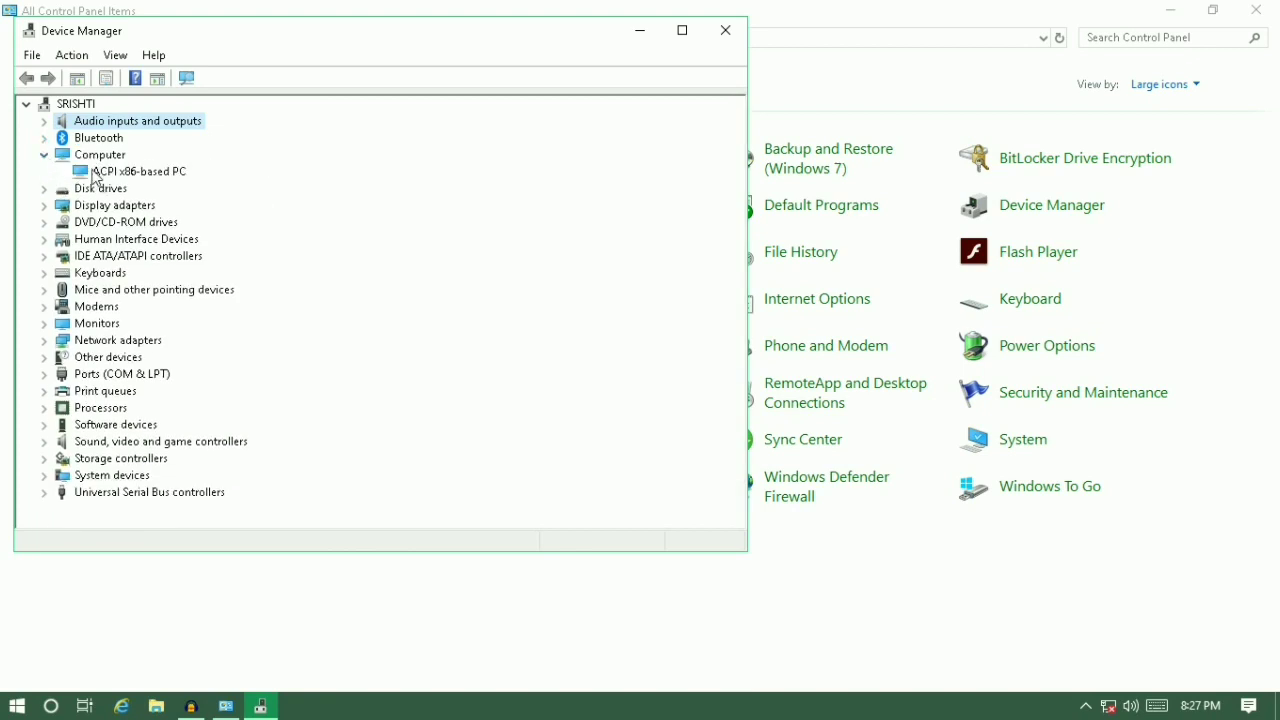
click(43, 156)
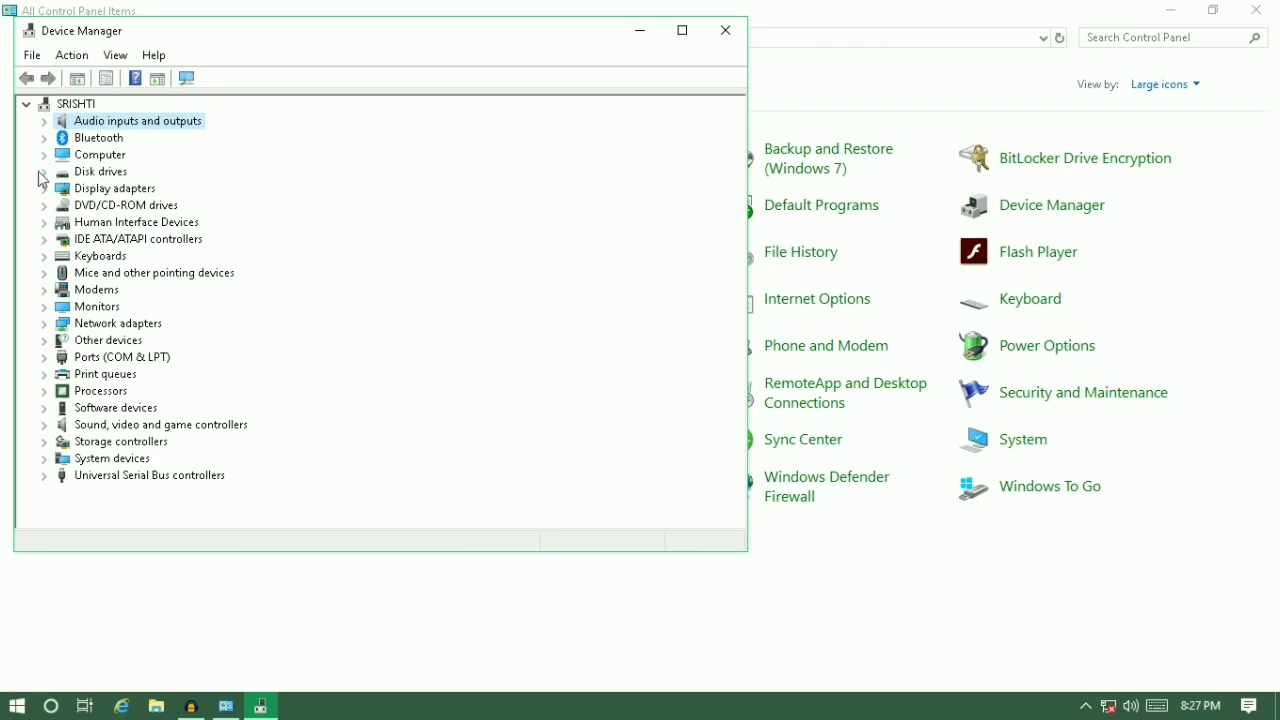
Examine the installed disk drives and the DVD/CD-ROM drive, collapsing each category after viewing
click(43, 173)
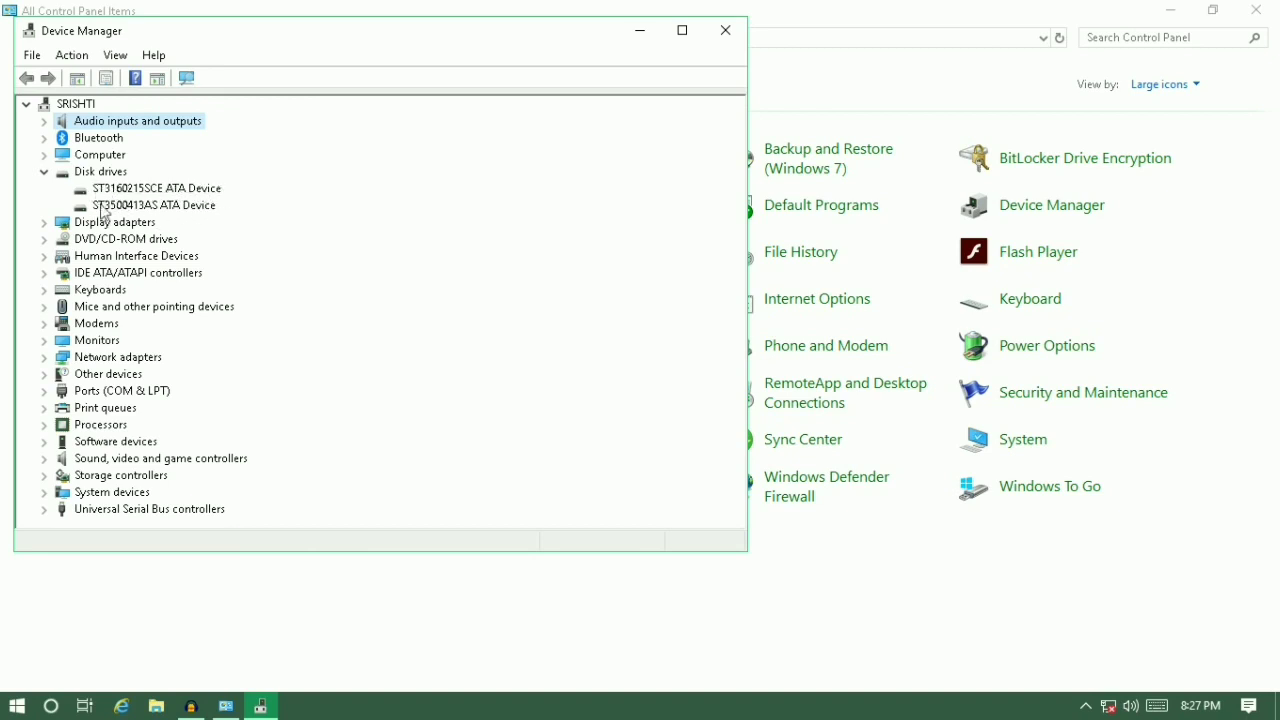
click(42, 175)
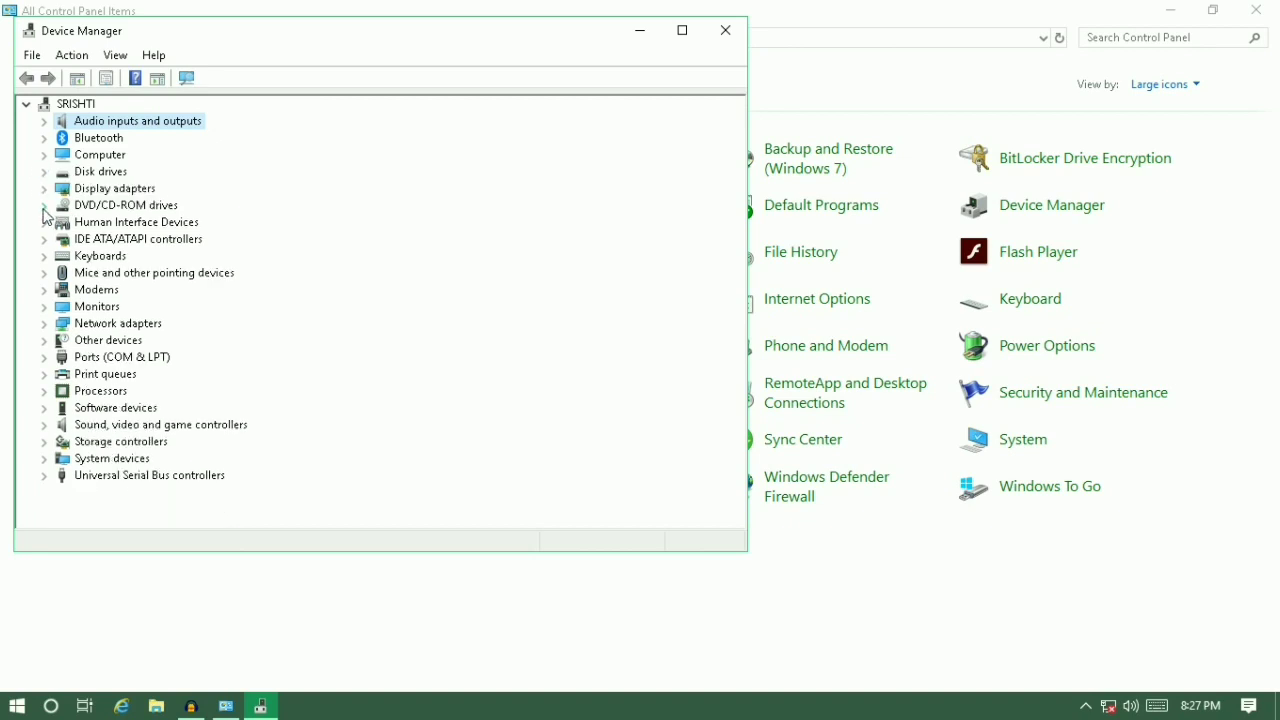
click(43, 206)
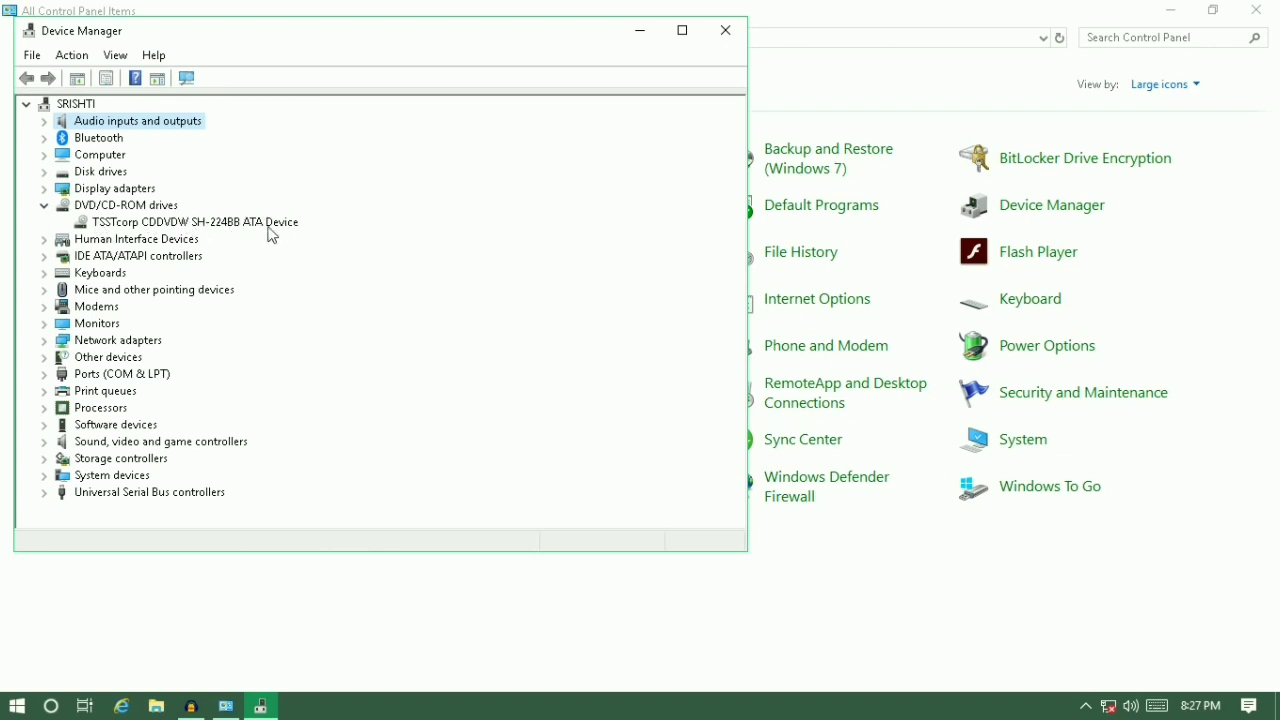
click(45, 205)
Examine the IDE ATA/ATAPI controllers, keyboards and pointing devices, collapsing each category after viewing
click(45, 240)
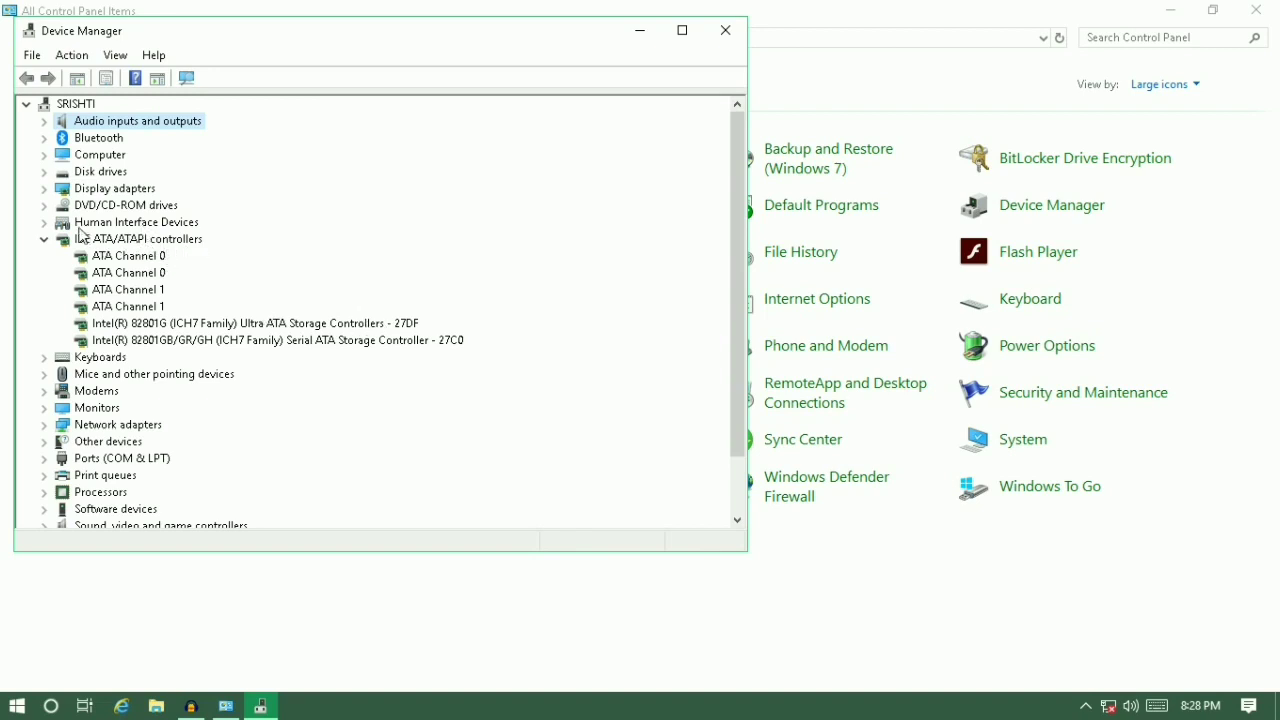
click(44, 244)
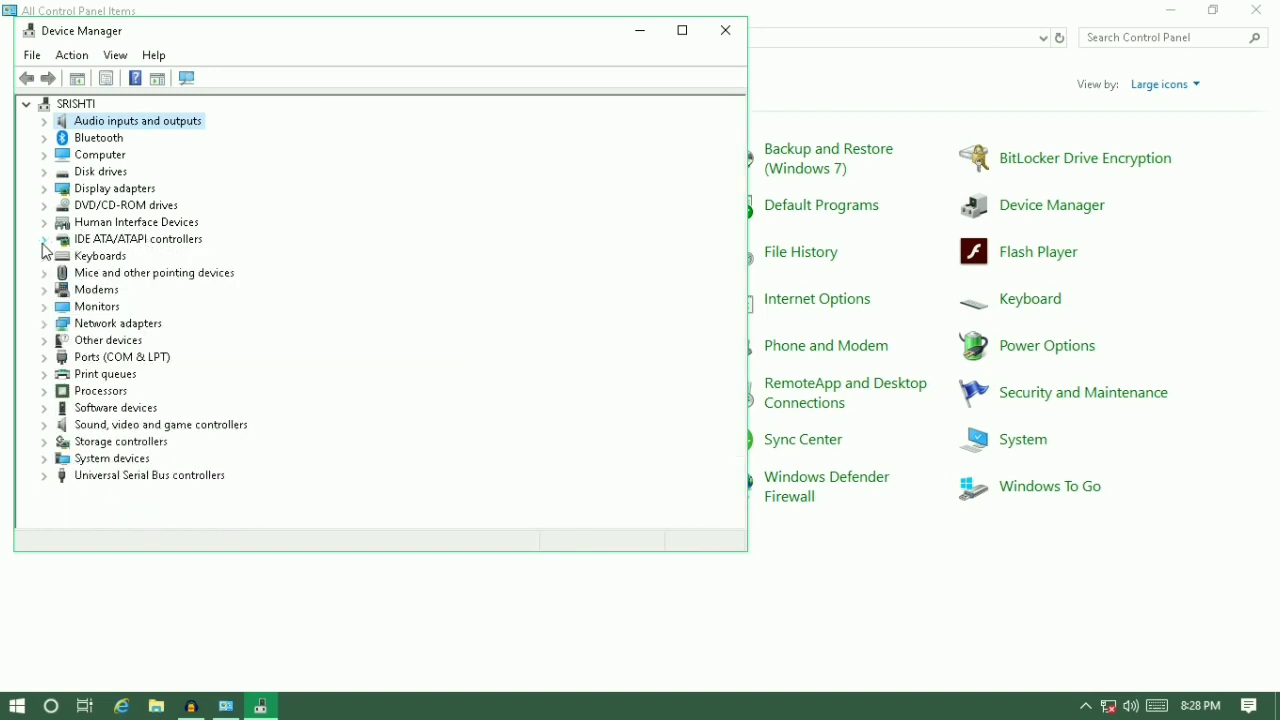
click(44, 256)
click(44, 256)
click(45, 273)
click(45, 273)
Examine the modems, monitors and network adapters, collapsing each category after viewing
click(45, 290)
click(45, 290)
click(45, 307)
click(45, 307)
click(45, 324)
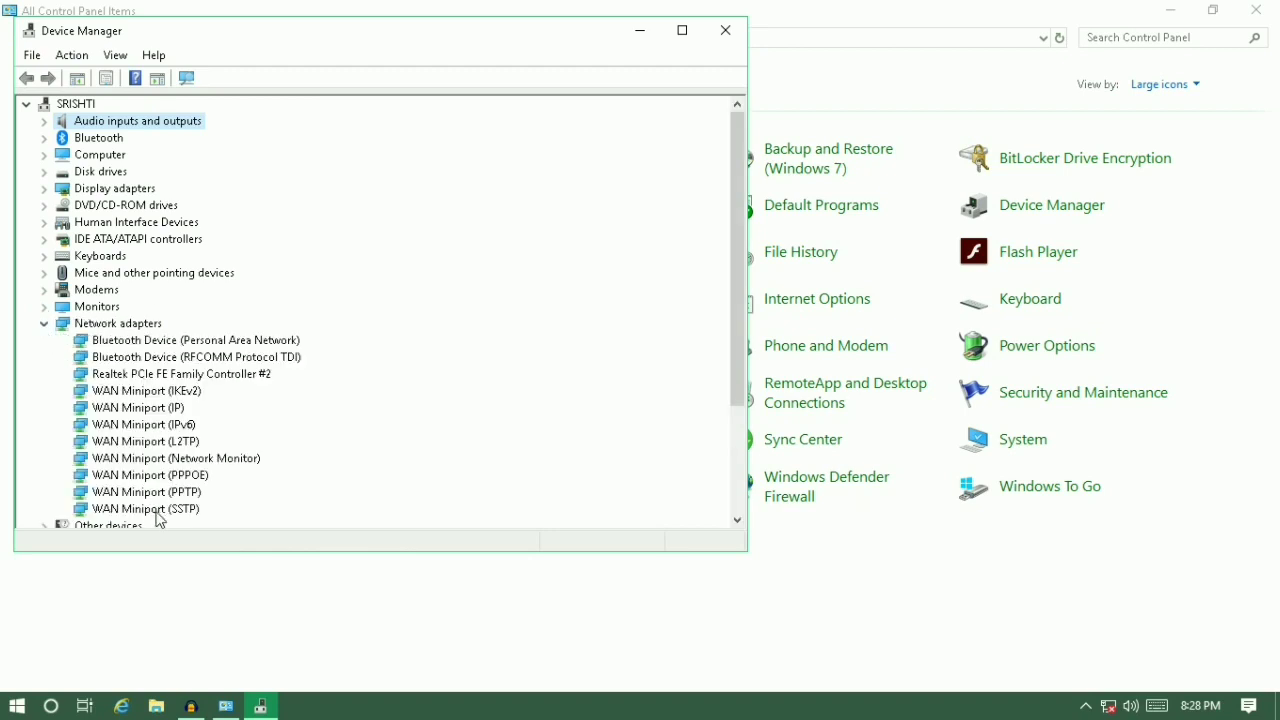
click(45, 324)
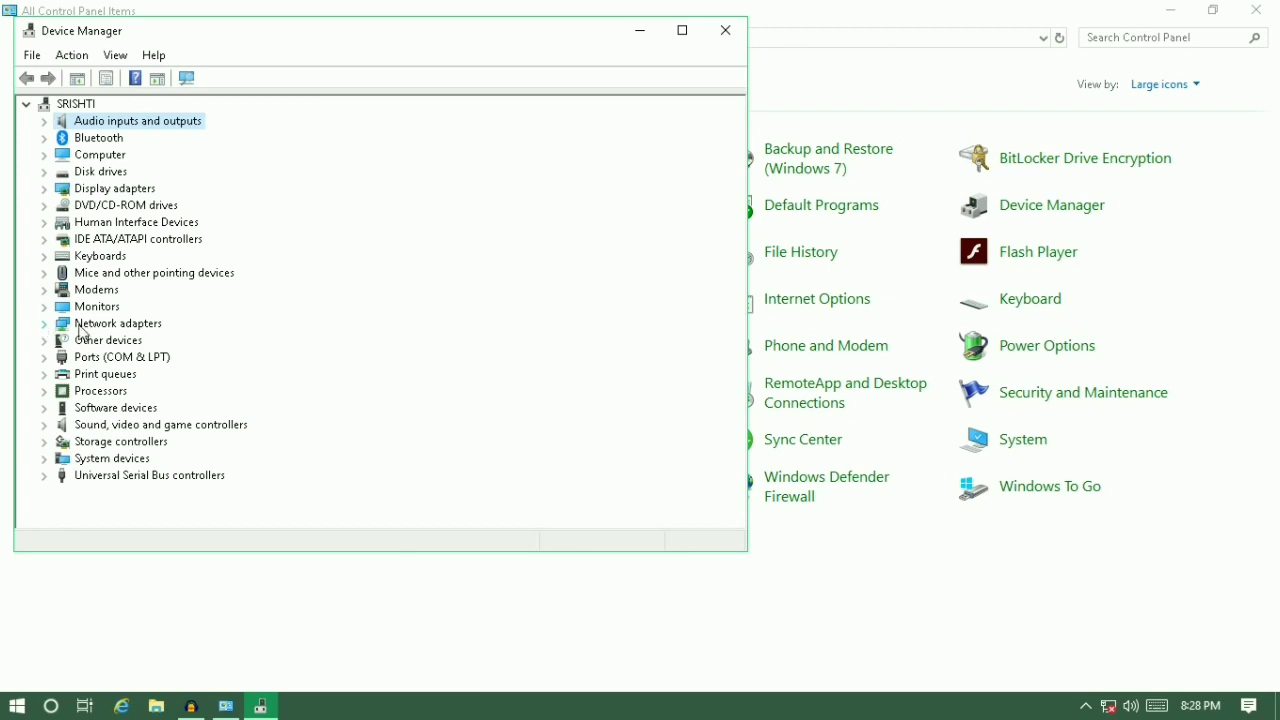
Examine the Other devices category, select its SMS/MMS entry, and collapse the category
click(43, 341)
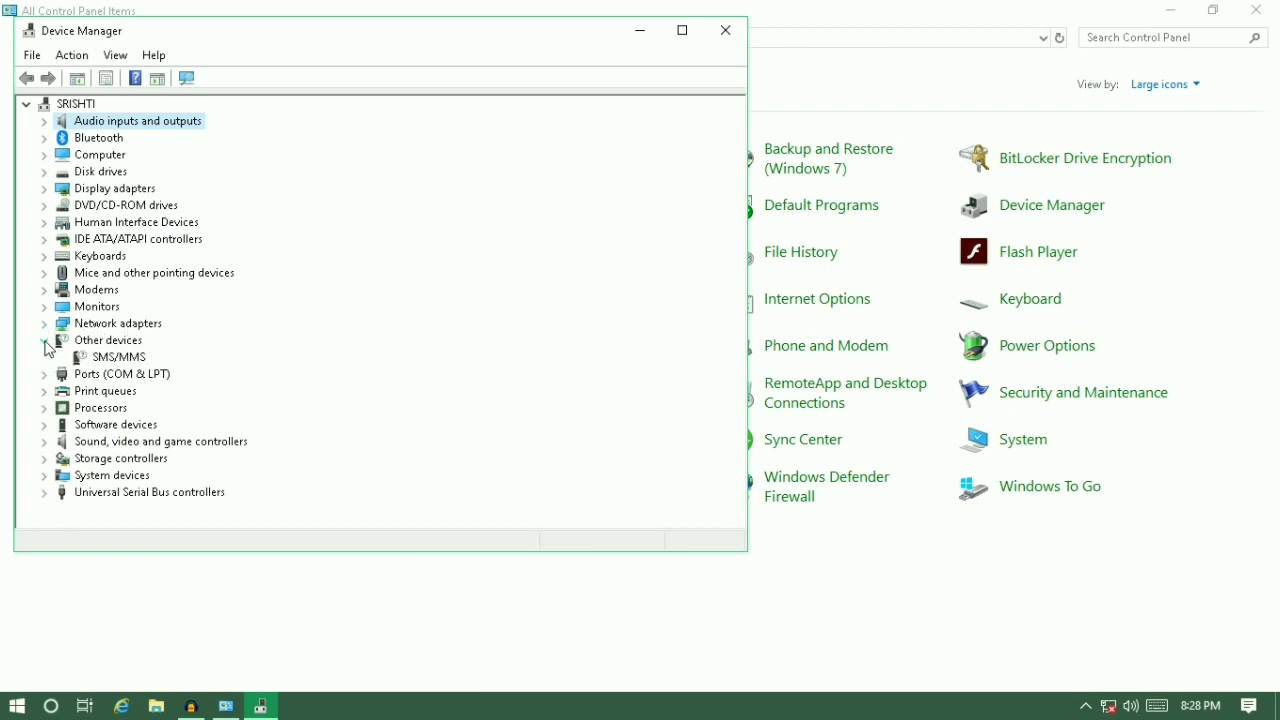
click(122, 358)
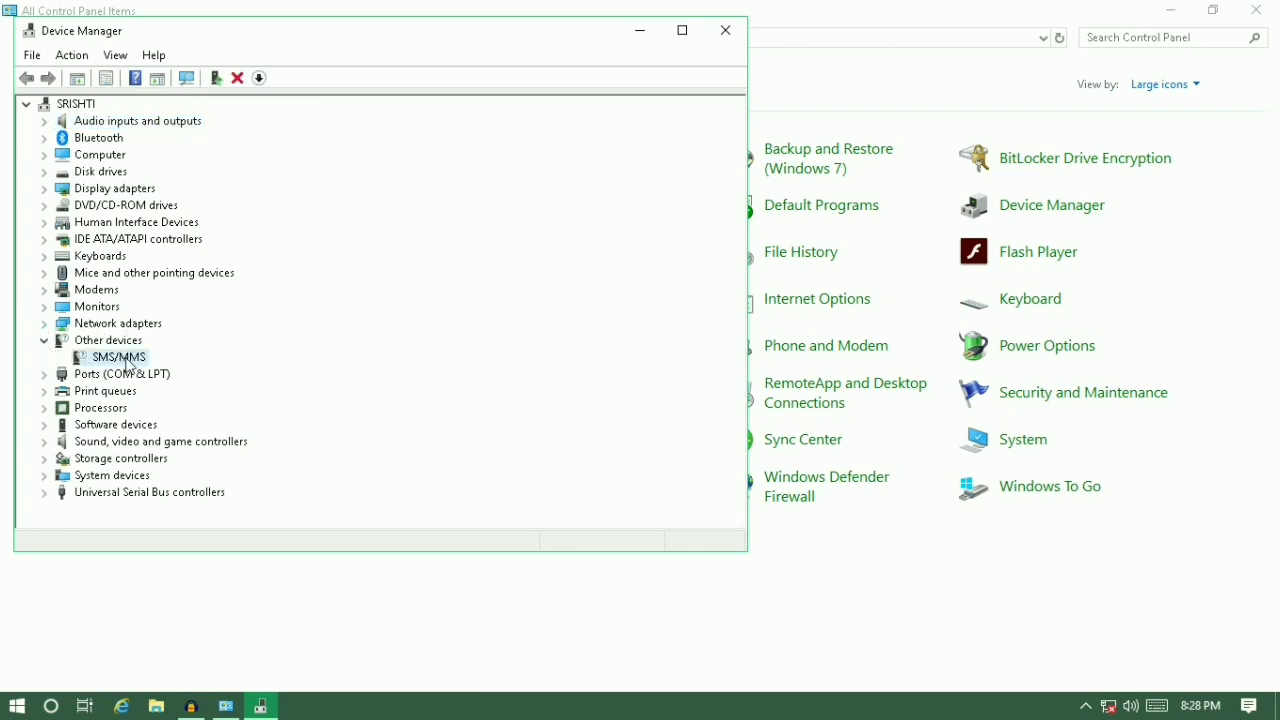
click(44, 341)
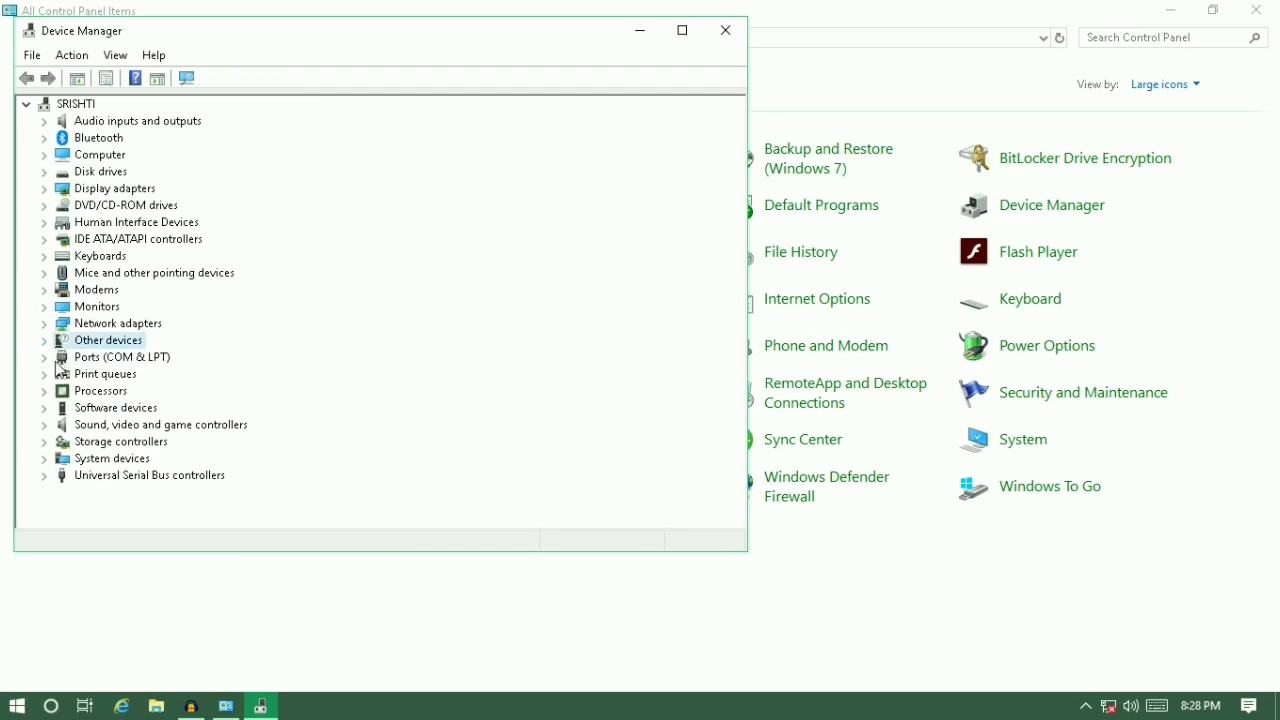
Examine the COM and LPT ports, print queues and Universal Serial Bus controllers, collapsing each category after viewing
click(44, 358)
click(44, 358)
click(44, 375)
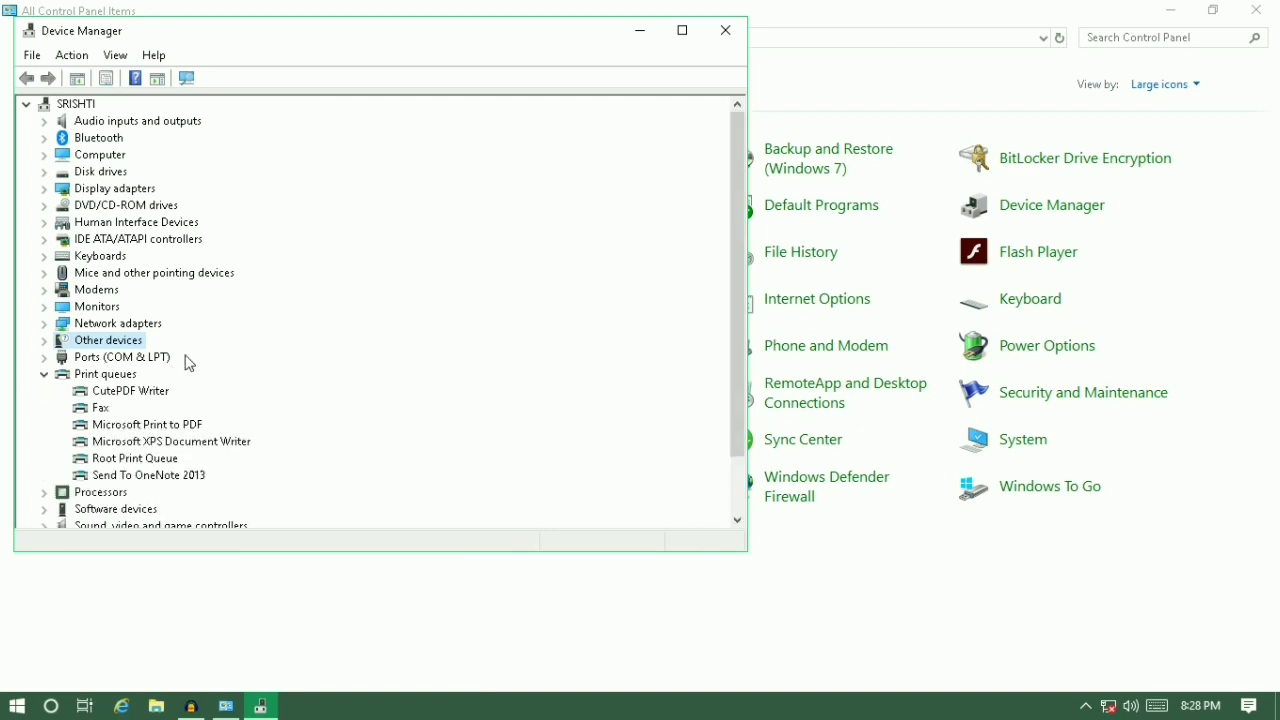
scroll(243, 346, down, 2)
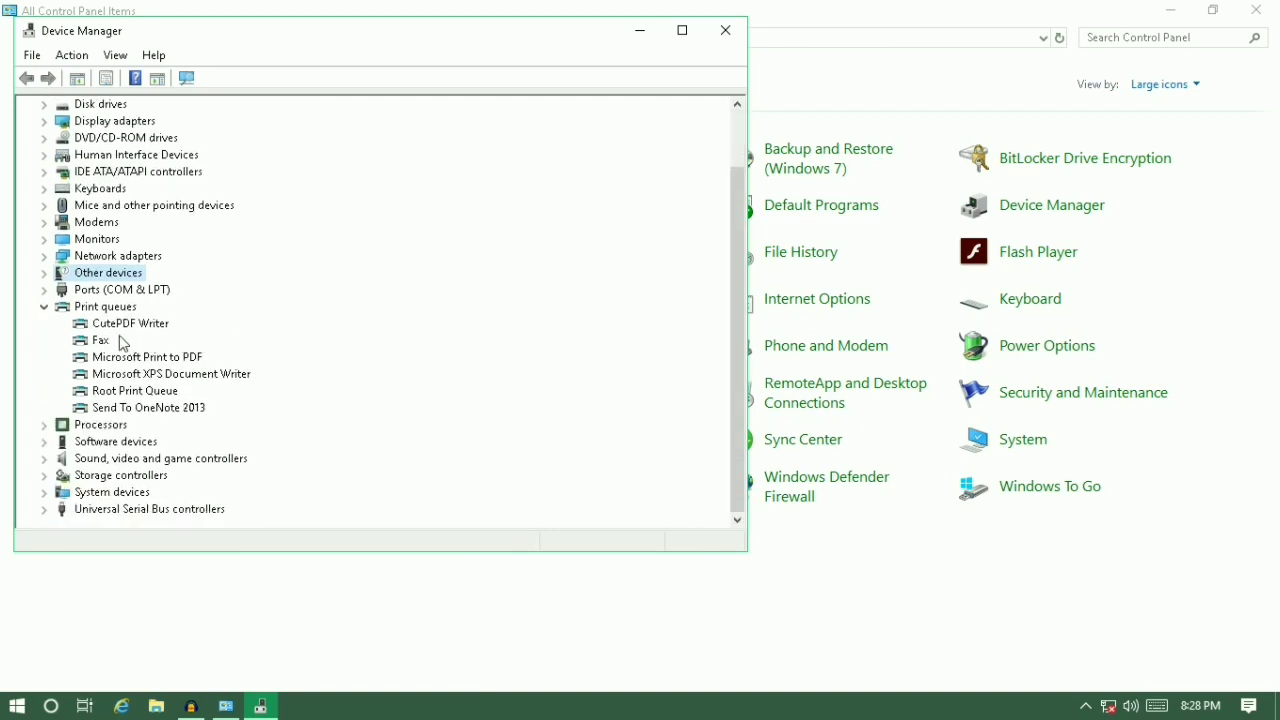
click(44, 307)
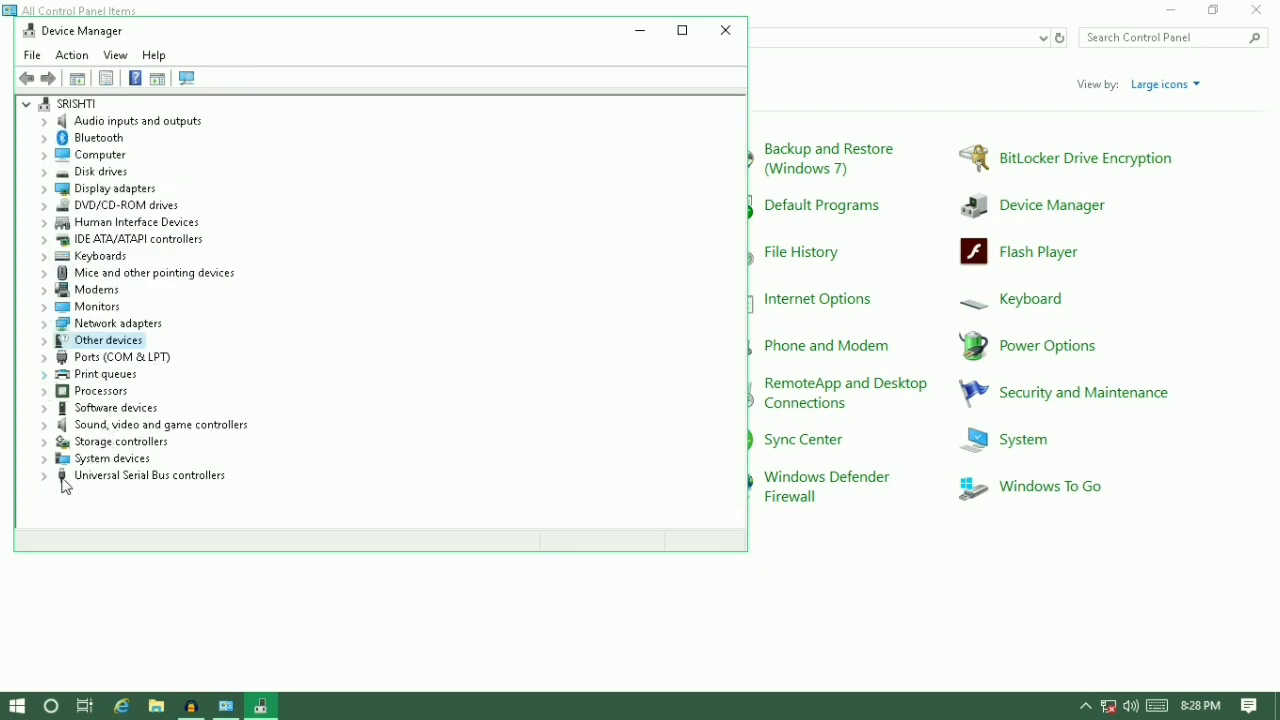
click(45, 476)
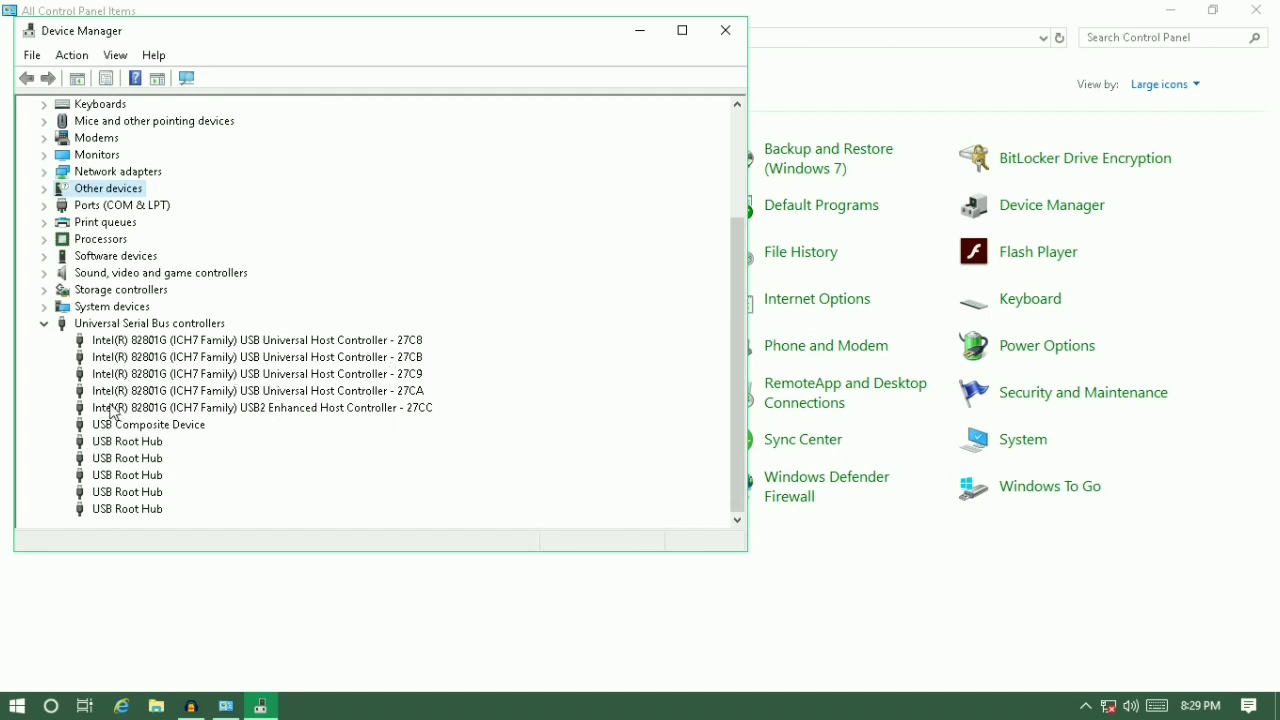
click(44, 323)
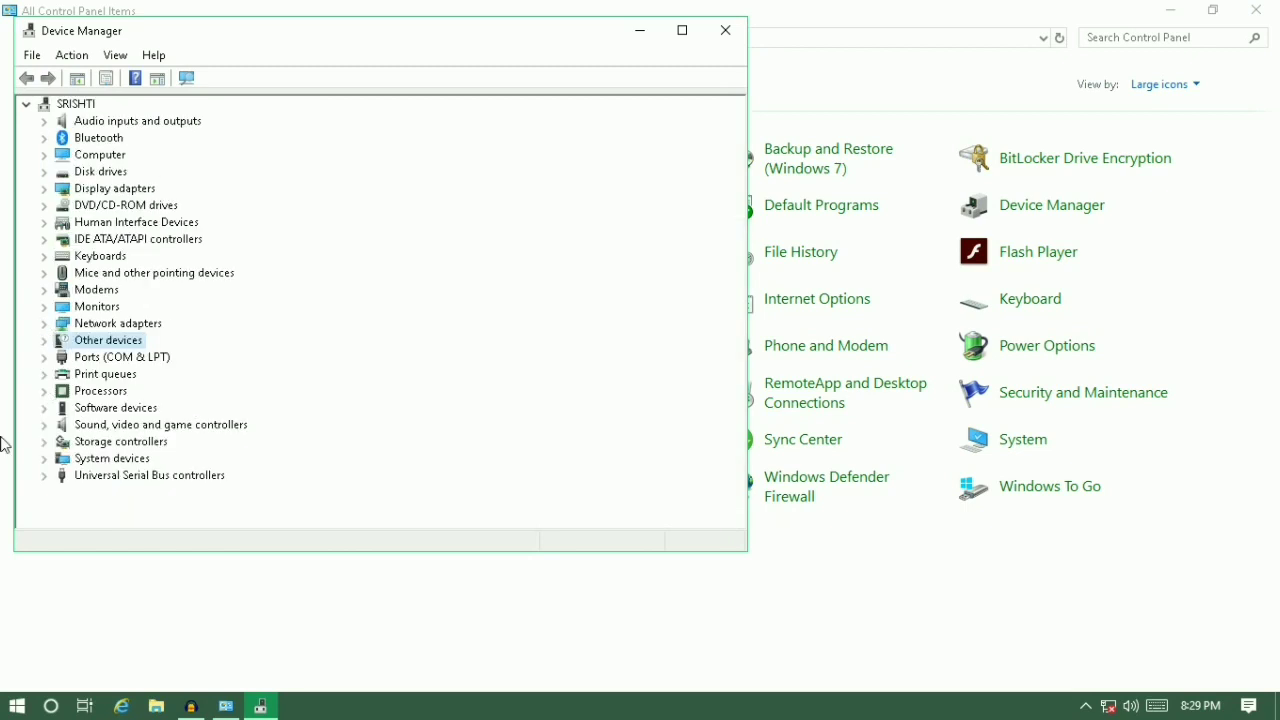
Examine the System devices category, selecting the System CMOS/real time clock, System speaker and System timer in turn
click(45, 459)
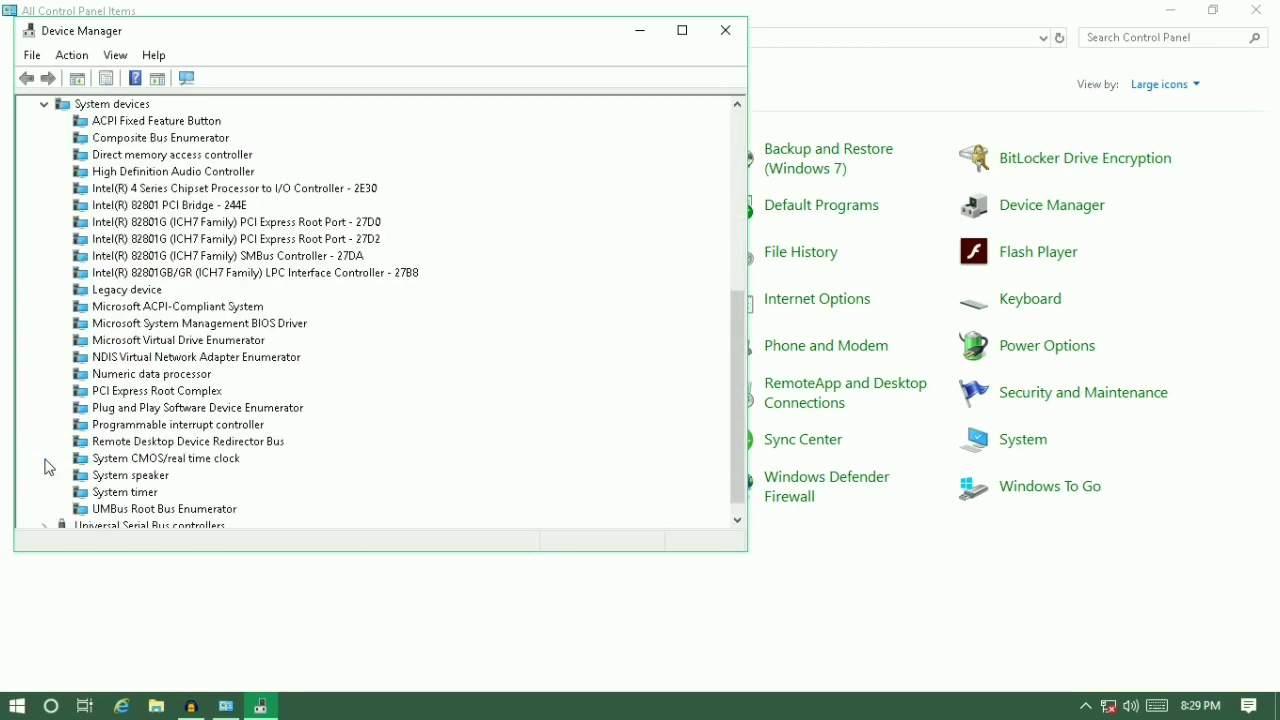
scroll(106, 276, down, 1)
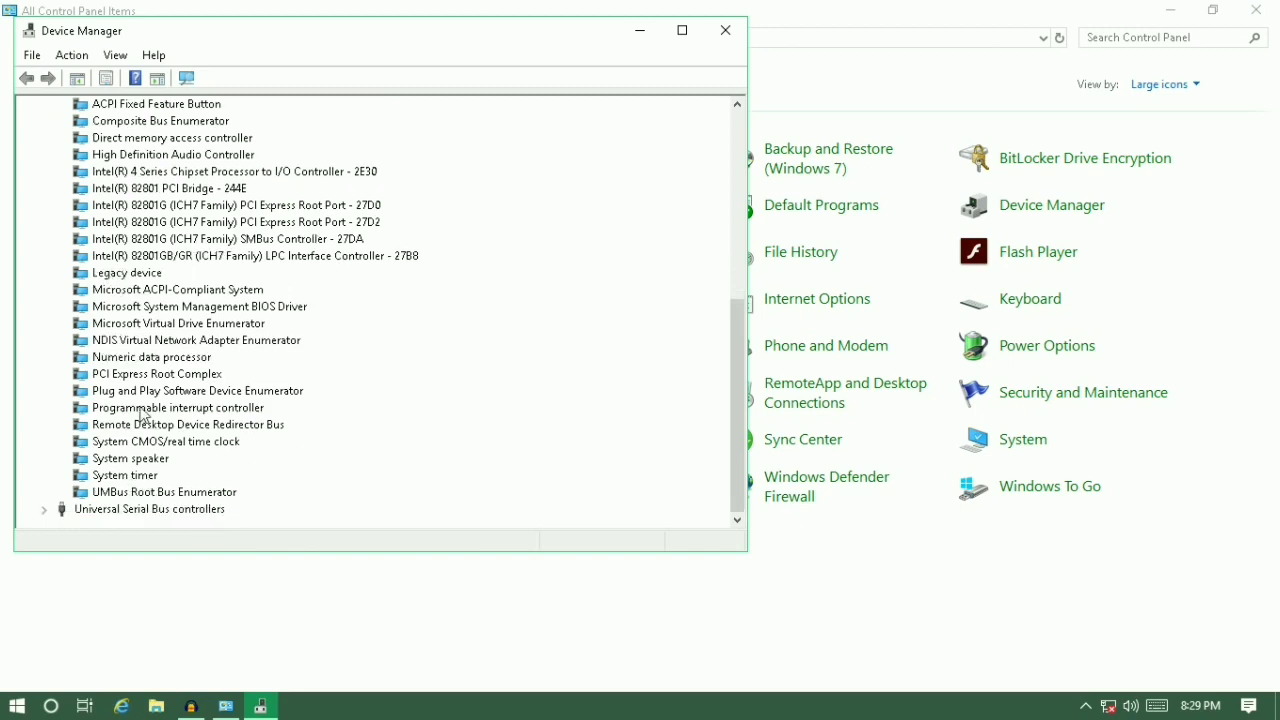
scroll(138, 300, up, 1)
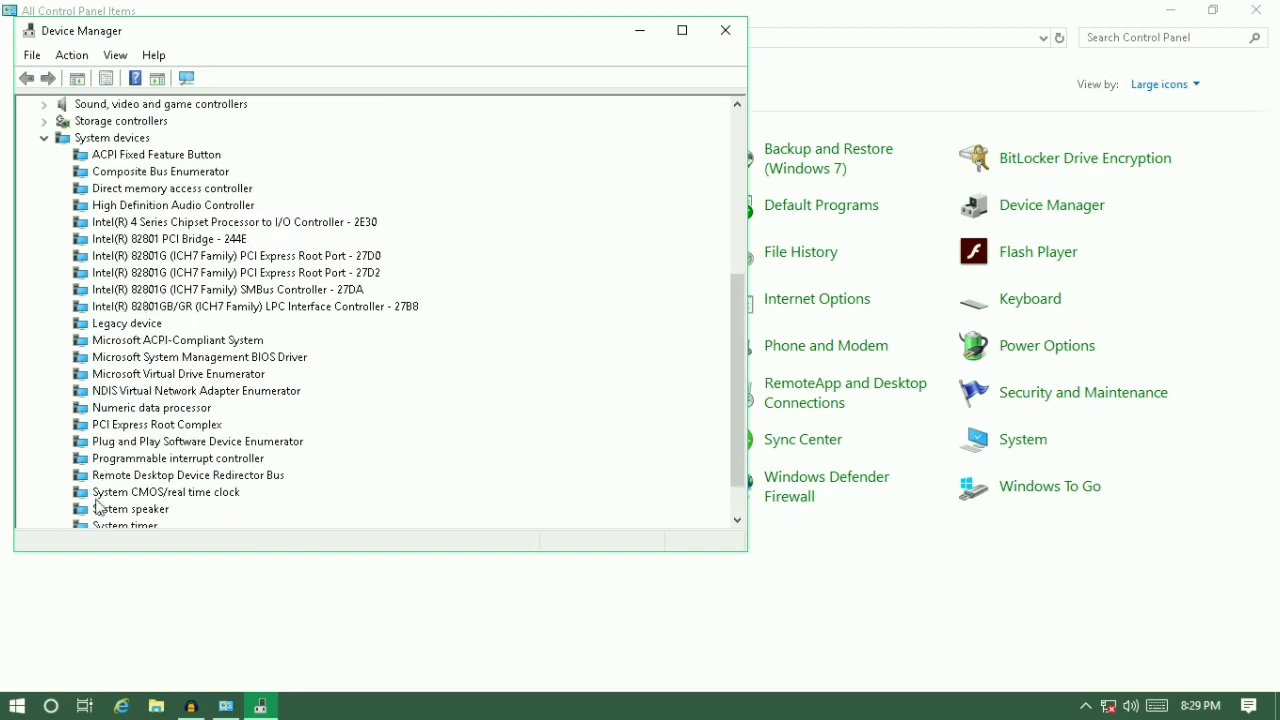
scroll(99, 508, down, 1)
click(207, 443)
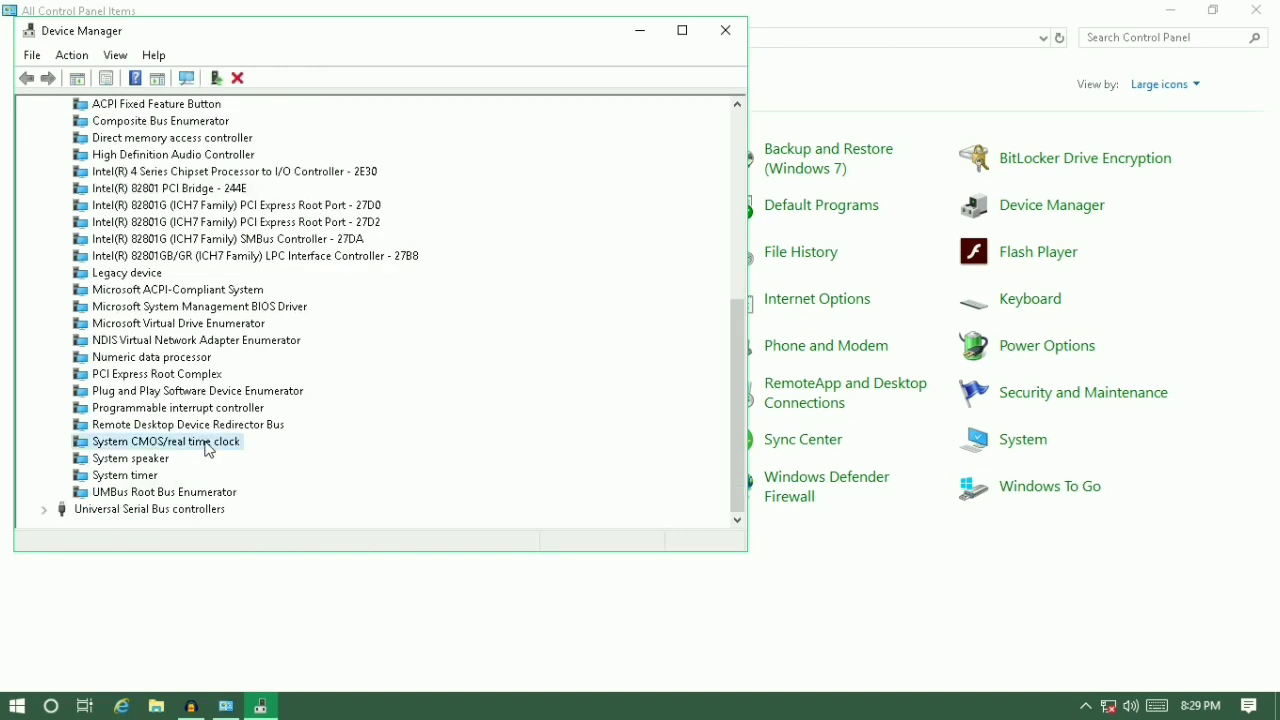
click(126, 460)
click(126, 480)
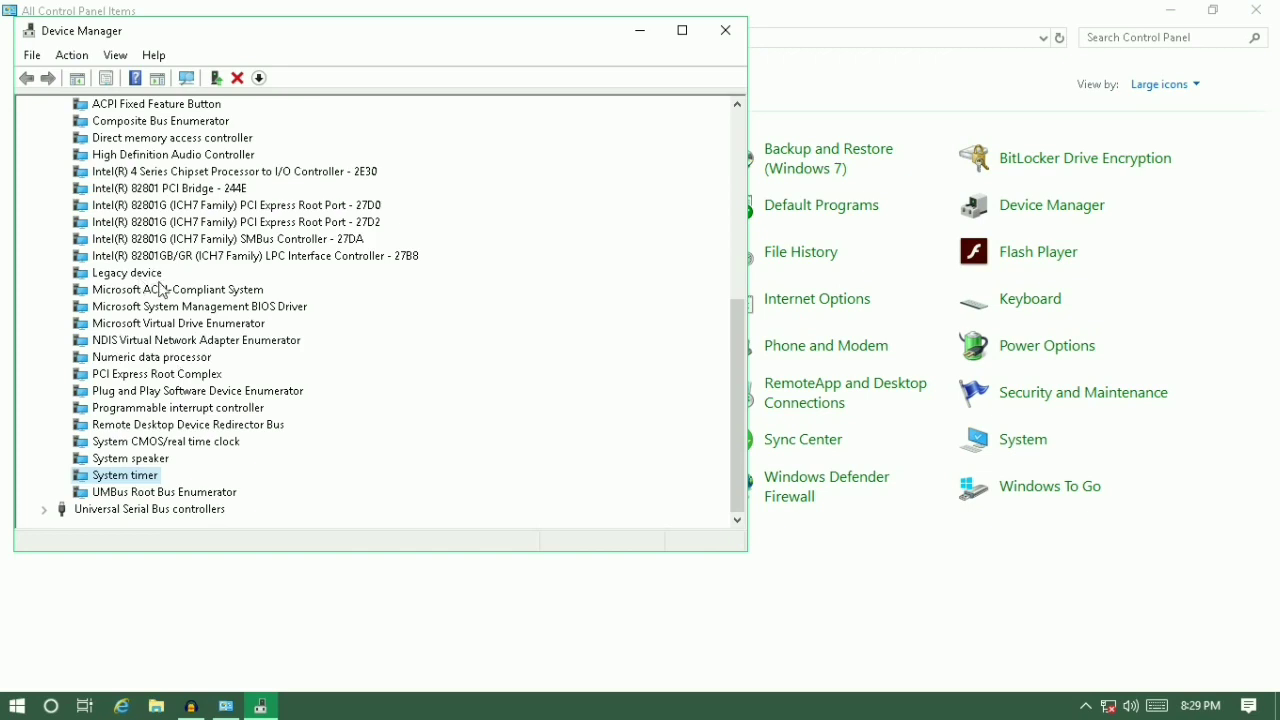
Collapse the System devices category and reposition the Device Manager window
scroll(163, 290, up, 2)
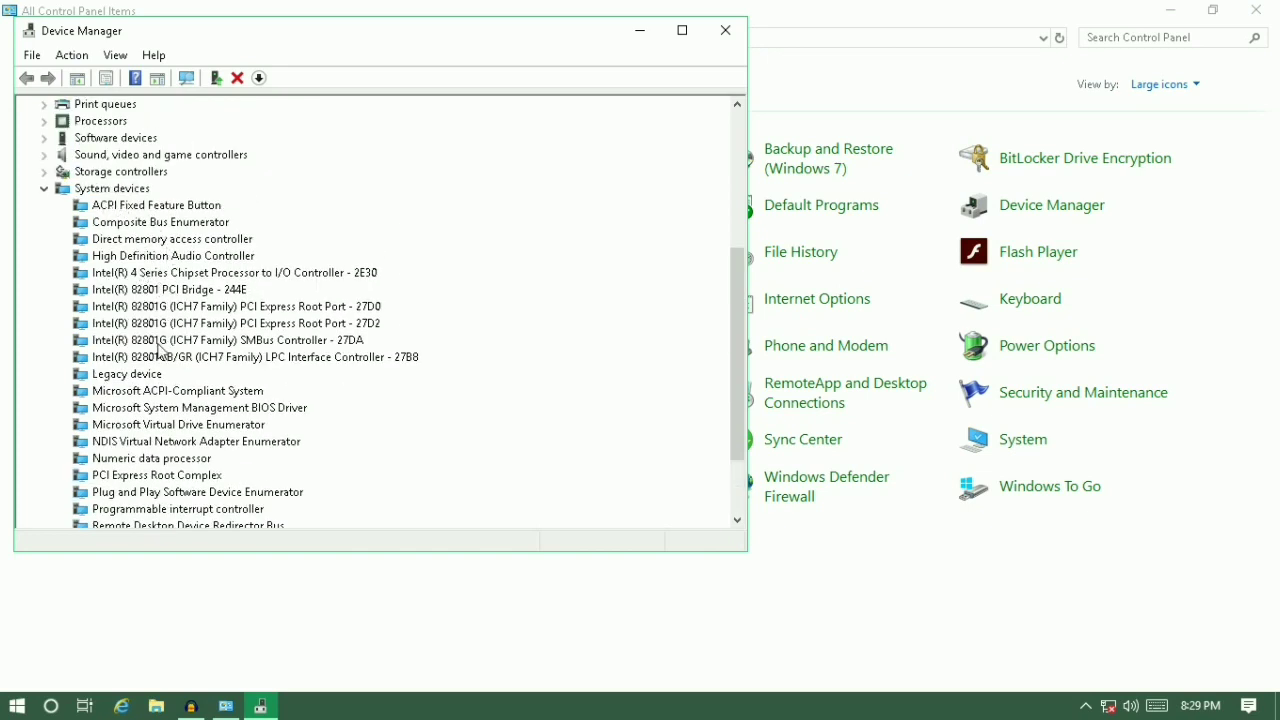
click(45, 190)
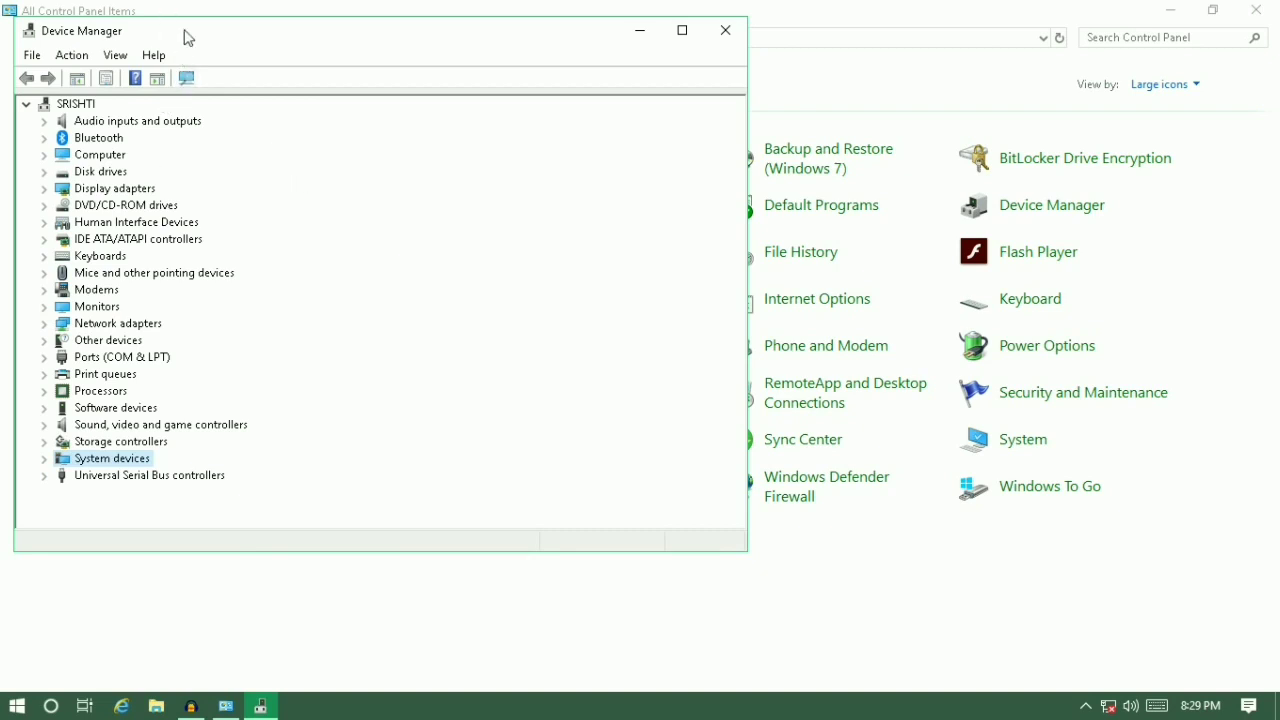
mouse_move(188, 38)
mouse_down()
mouse_move(357, 40)
mouse_move(180, 31)
mouse_up()
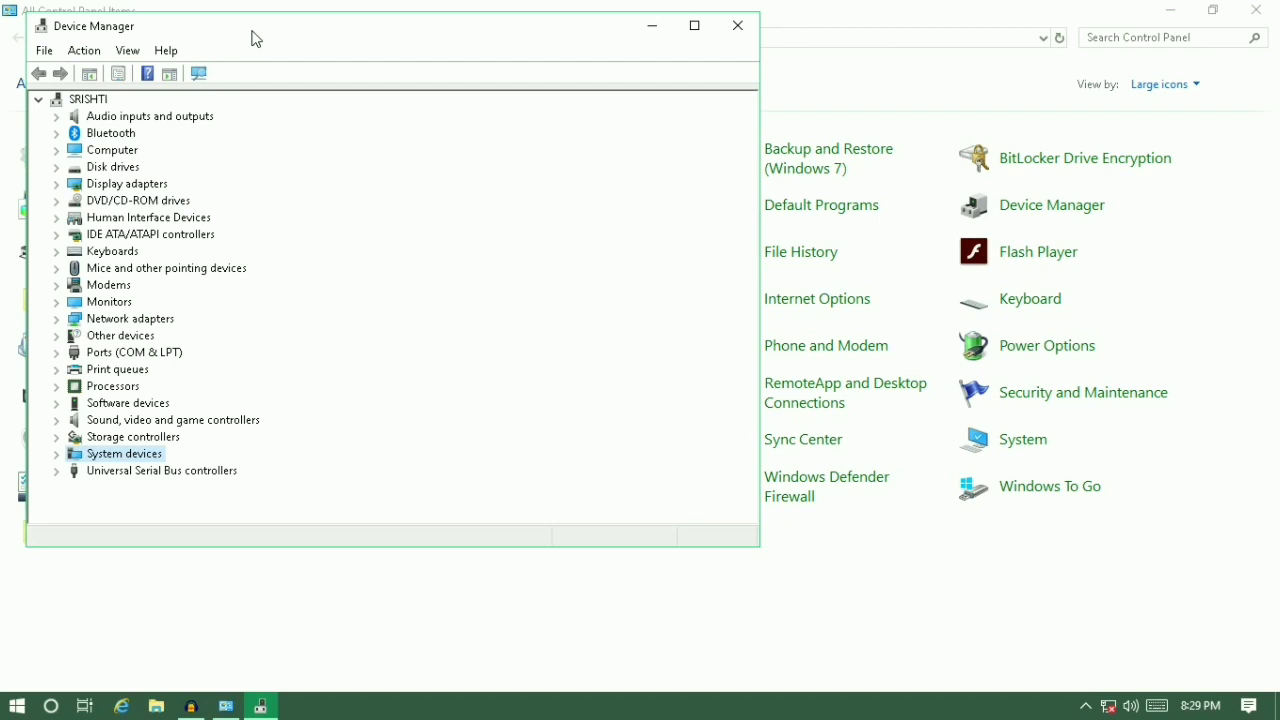
mouse_move(277, 29)
mouse_down()
mouse_move(303, 40)
mouse_move(256, 43)
mouse_up()
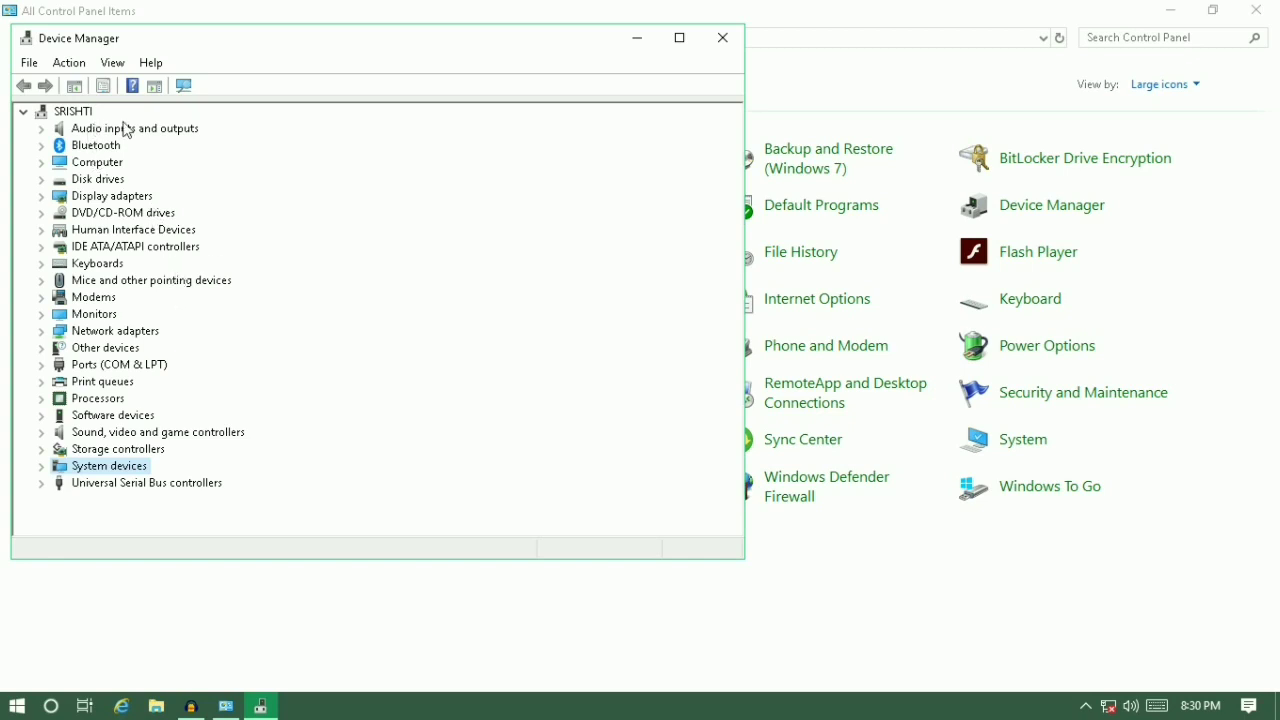
Examine the audio and Bluetooth categories, collapsing each after viewing, and select the Universal Serial Bus controllers and Storage controllers categories in turn
click(41, 129)
click(41, 129)
click(42, 146)
click(42, 146)
click(104, 485)
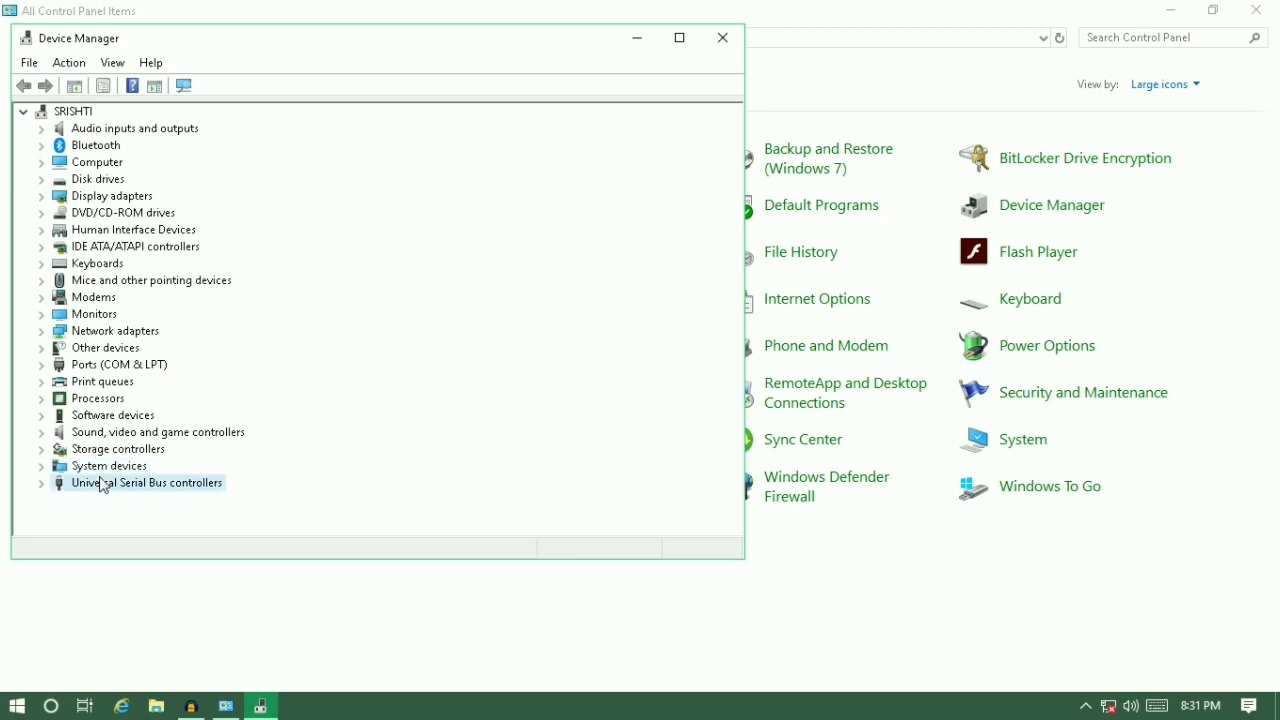
click(106, 456)
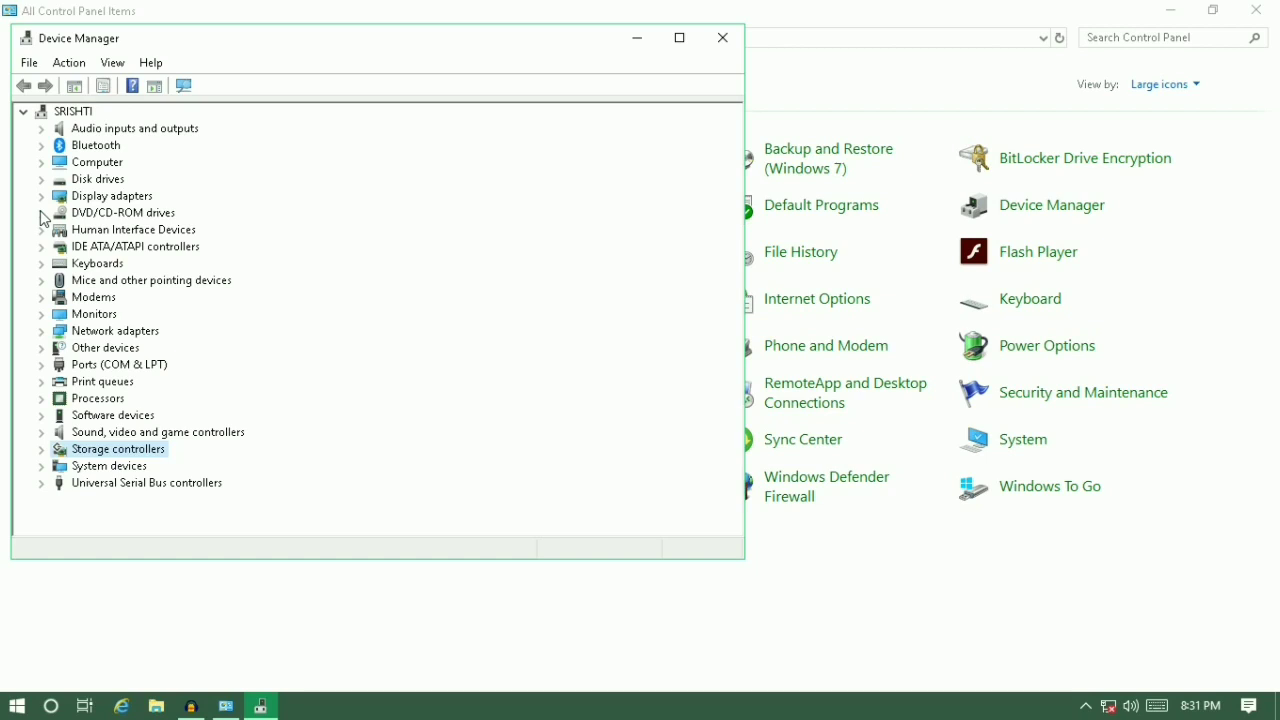
Disable the HID-compliant mouse under Mice and other pointing devices and confirm the change
click(41, 281)
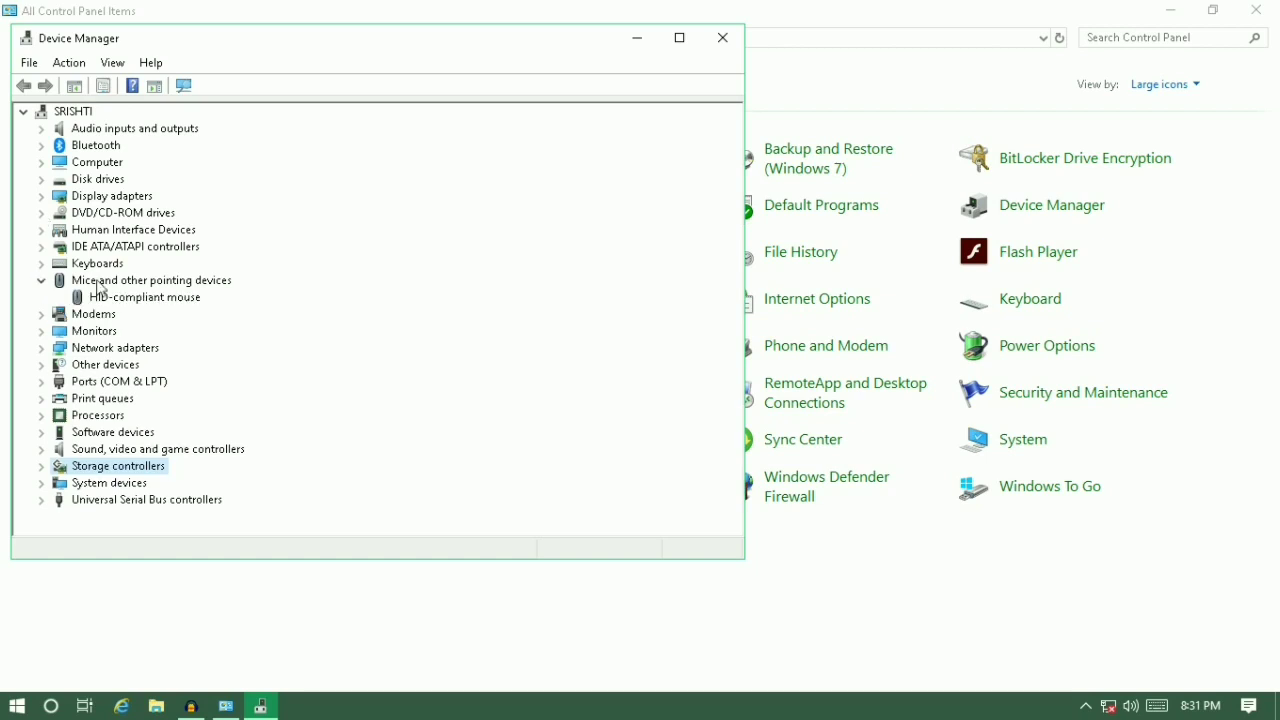
right_click(161, 300)
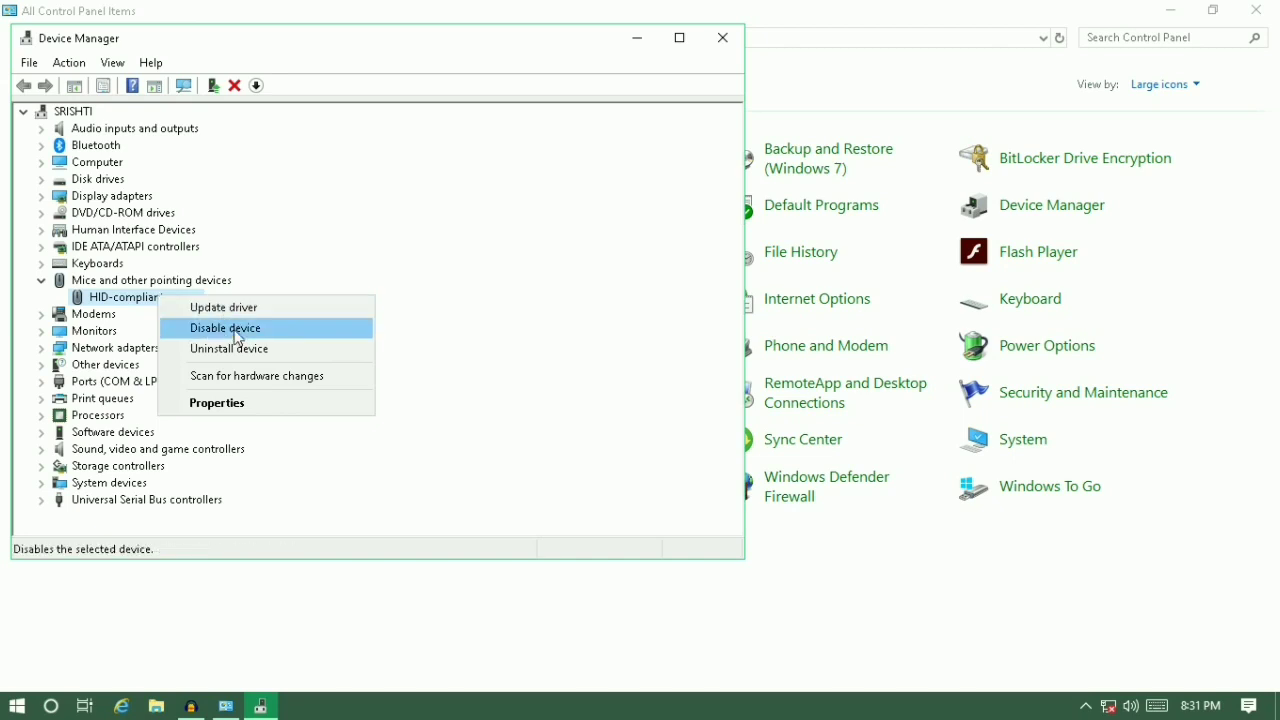
click(237, 337)
click(690, 377)
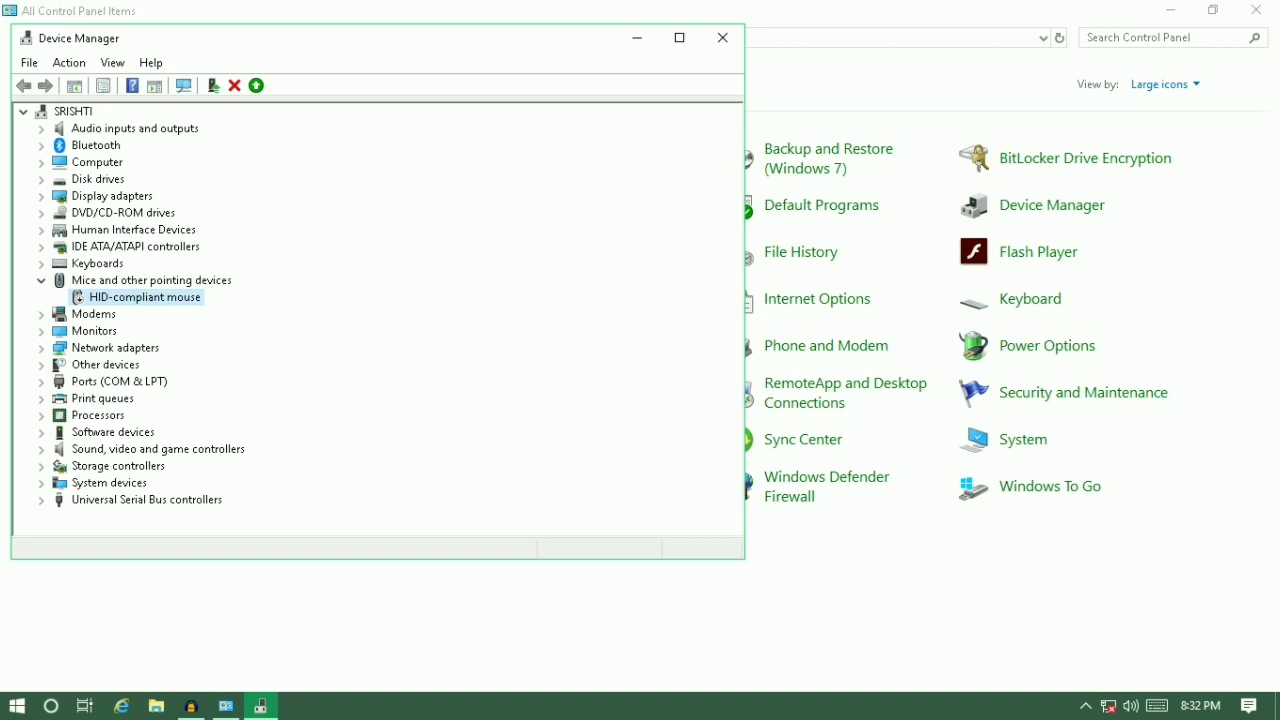
Select the disabled HID-compliant mouse in the device tree and enable it again
click(94, 314)
click(115, 347)
click(94, 331)
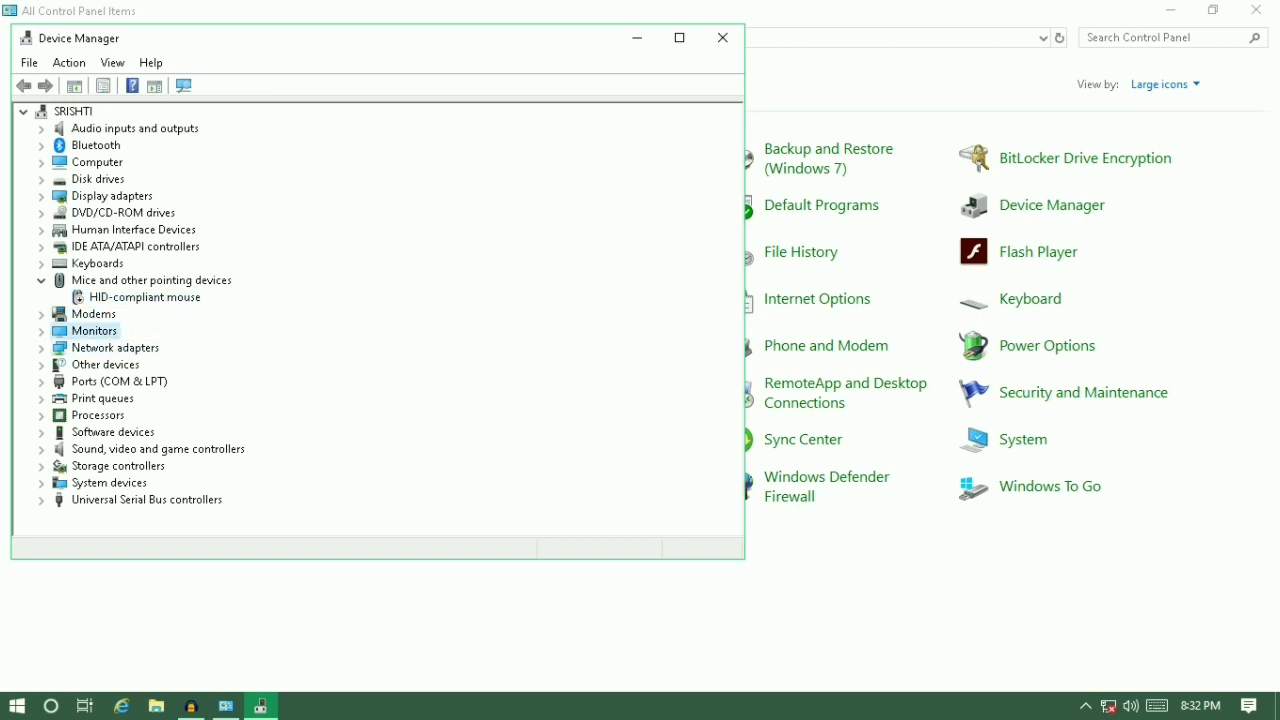
click(145, 297)
click(97, 263)
click(151, 280)
click(97, 263)
click(151, 280)
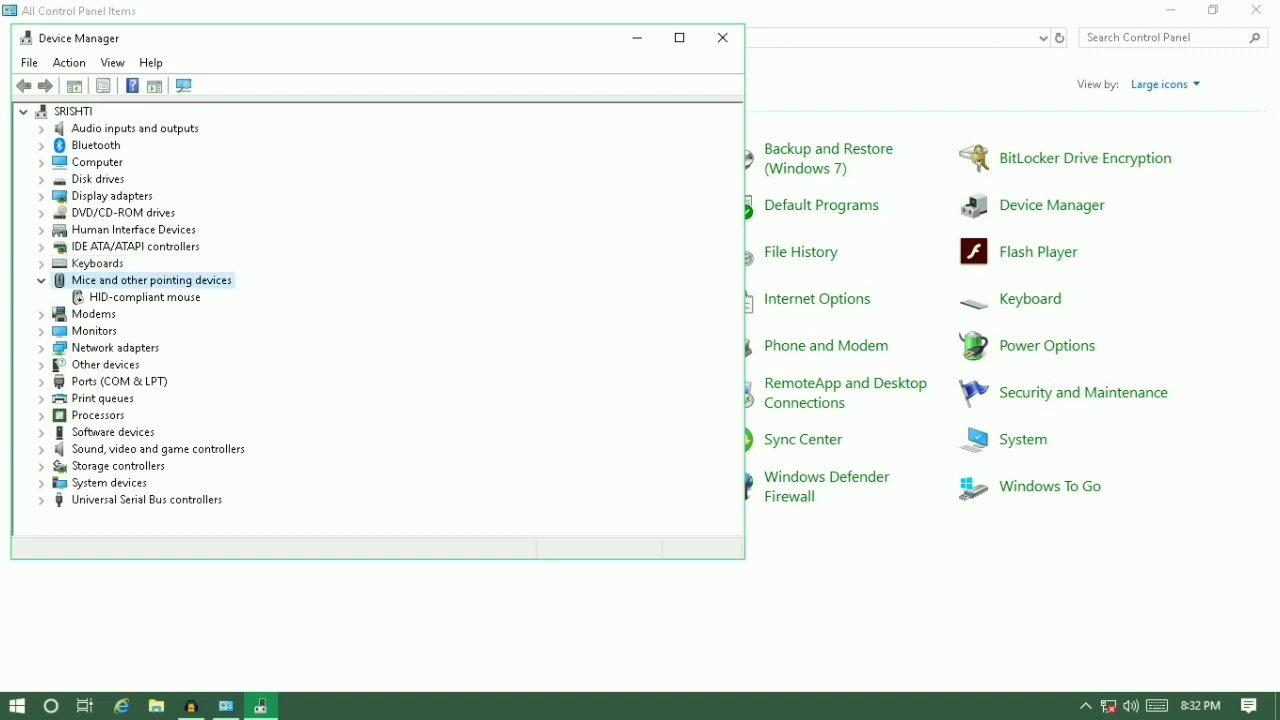
click(97, 263)
click(145, 297)
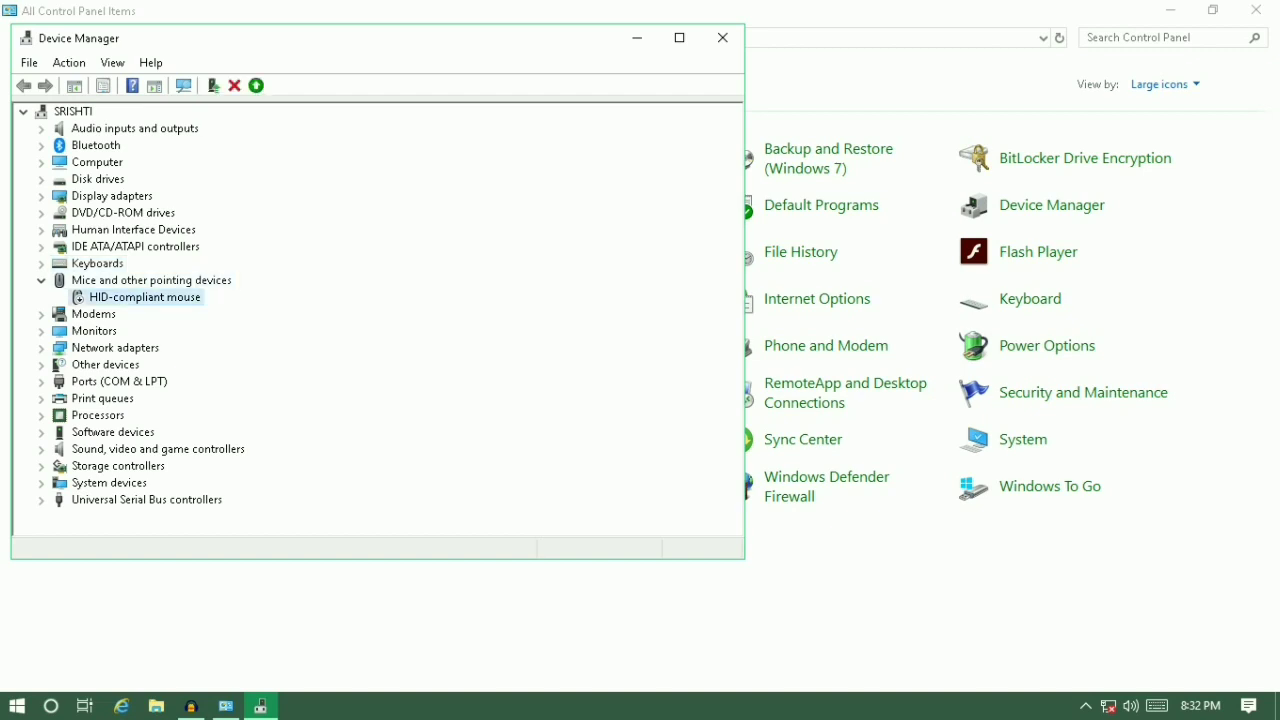
right_click(145, 297)
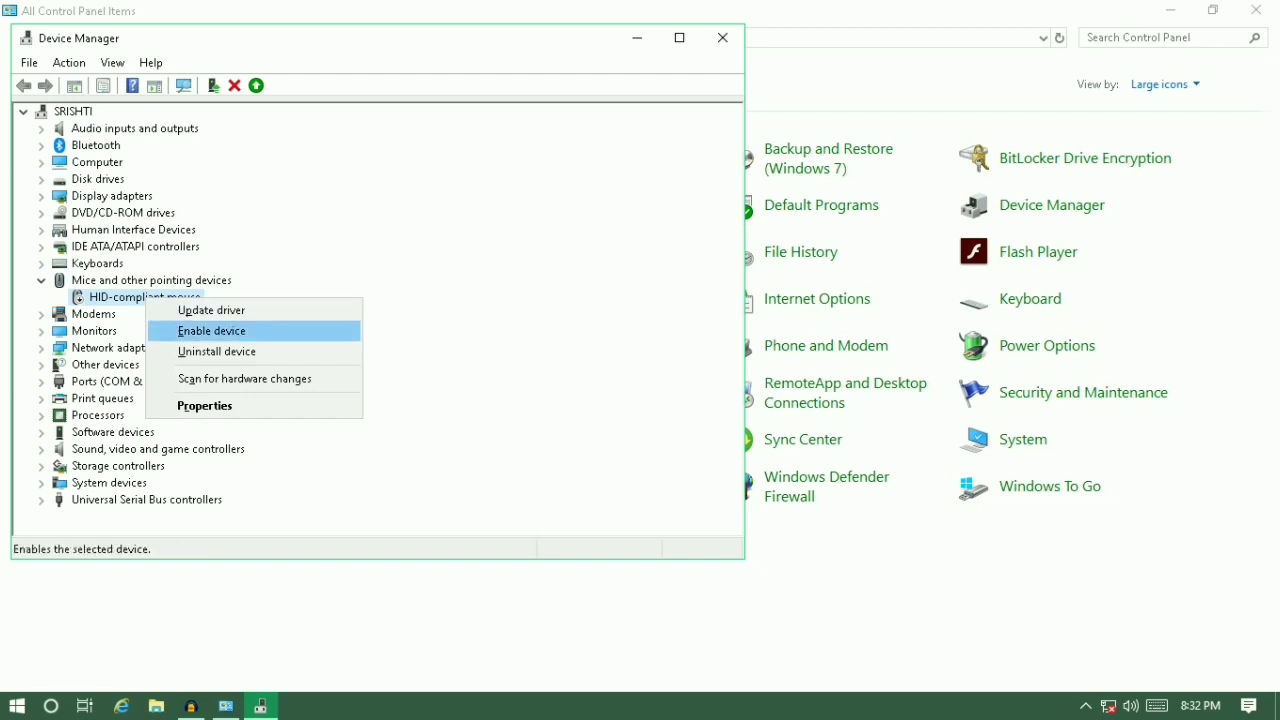
click(212, 330)
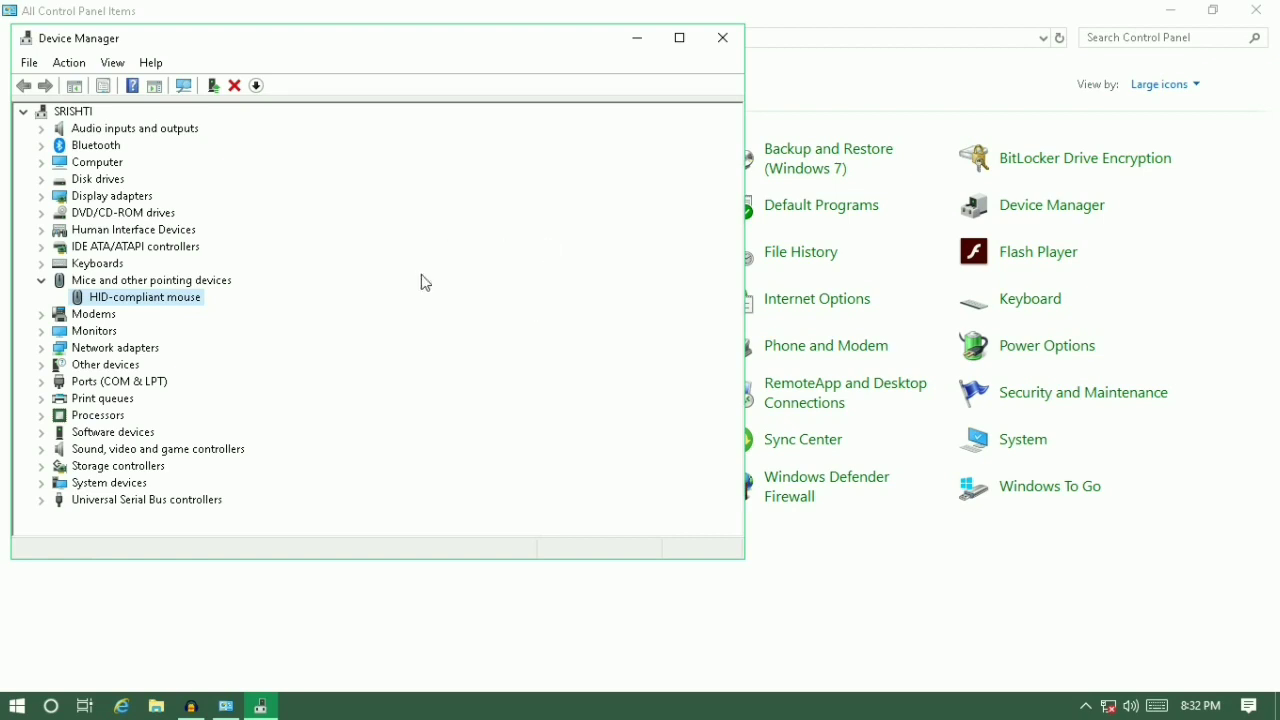
View the option to browse the computer for driver software for the HID-compliant mouse, and cancel the driver update
right_click(197, 302)
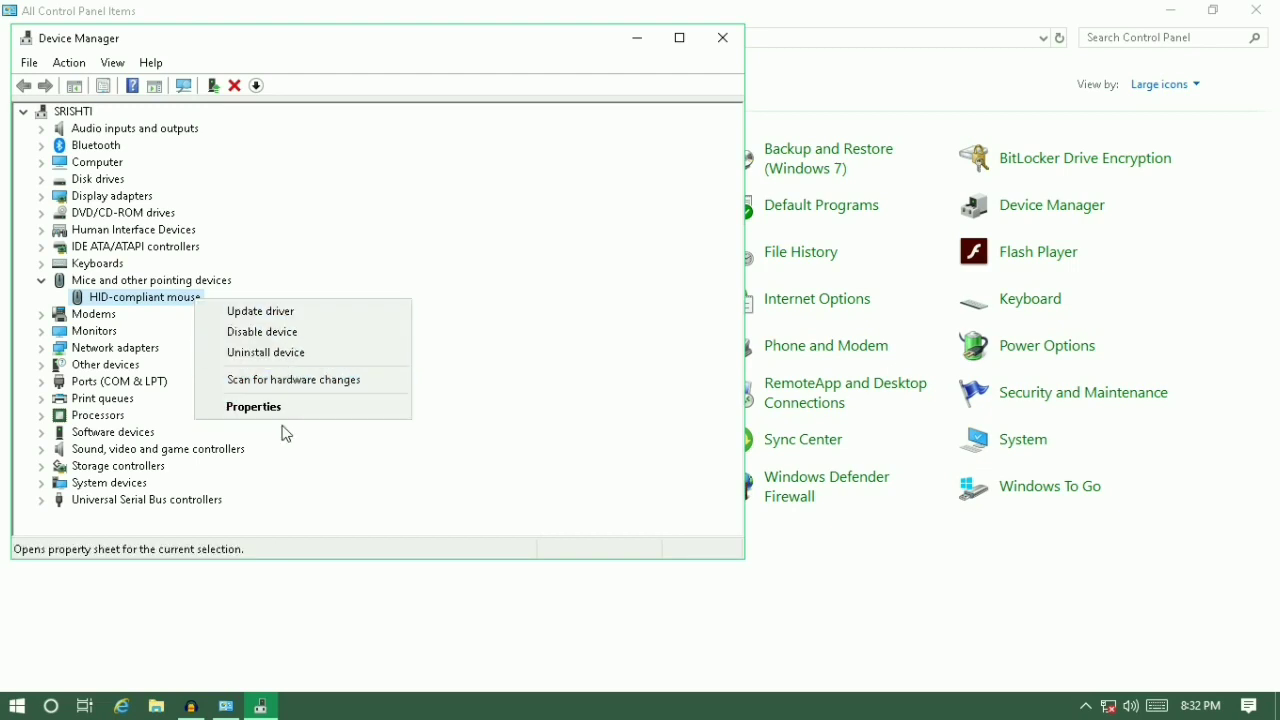
click(327, 312)
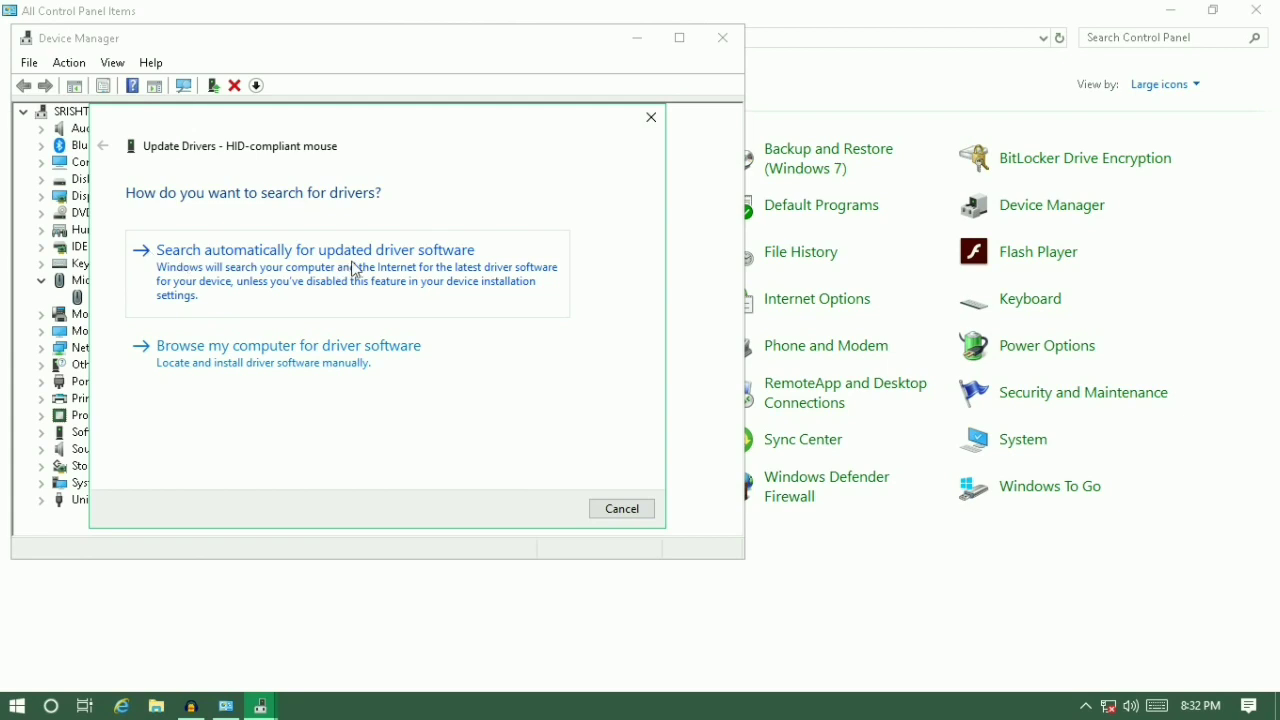
click(319, 366)
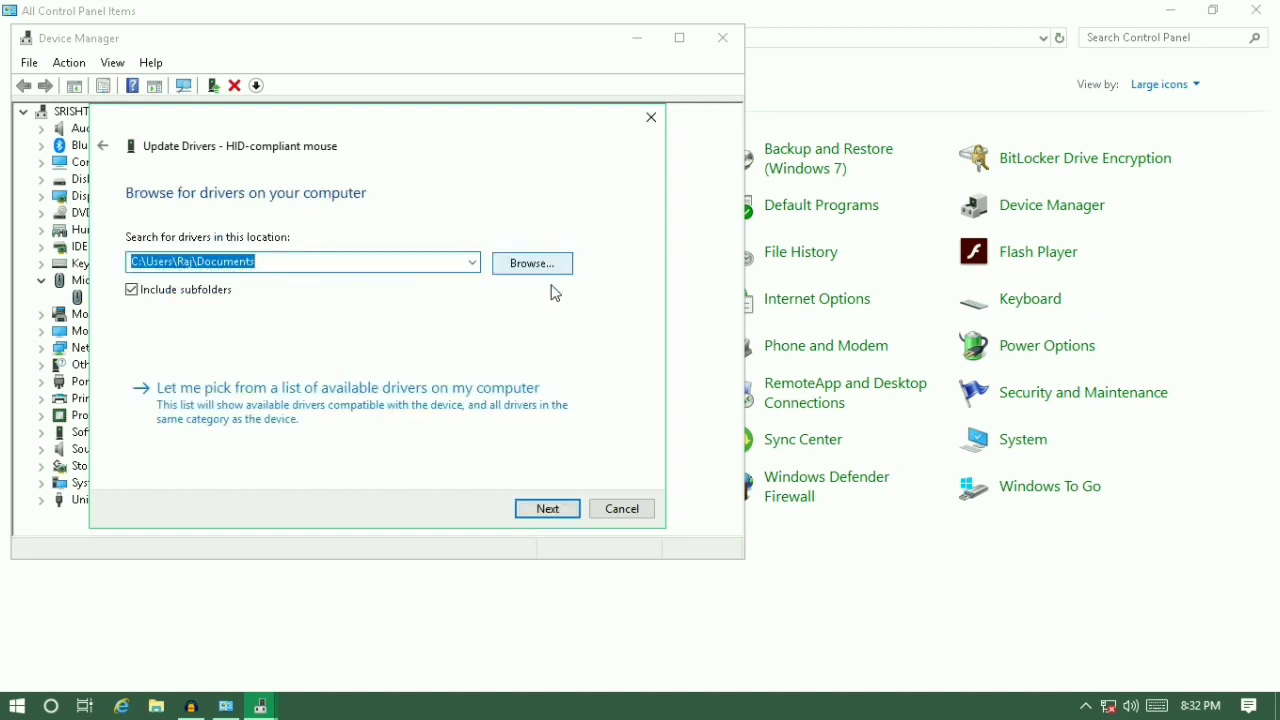
click(624, 512)
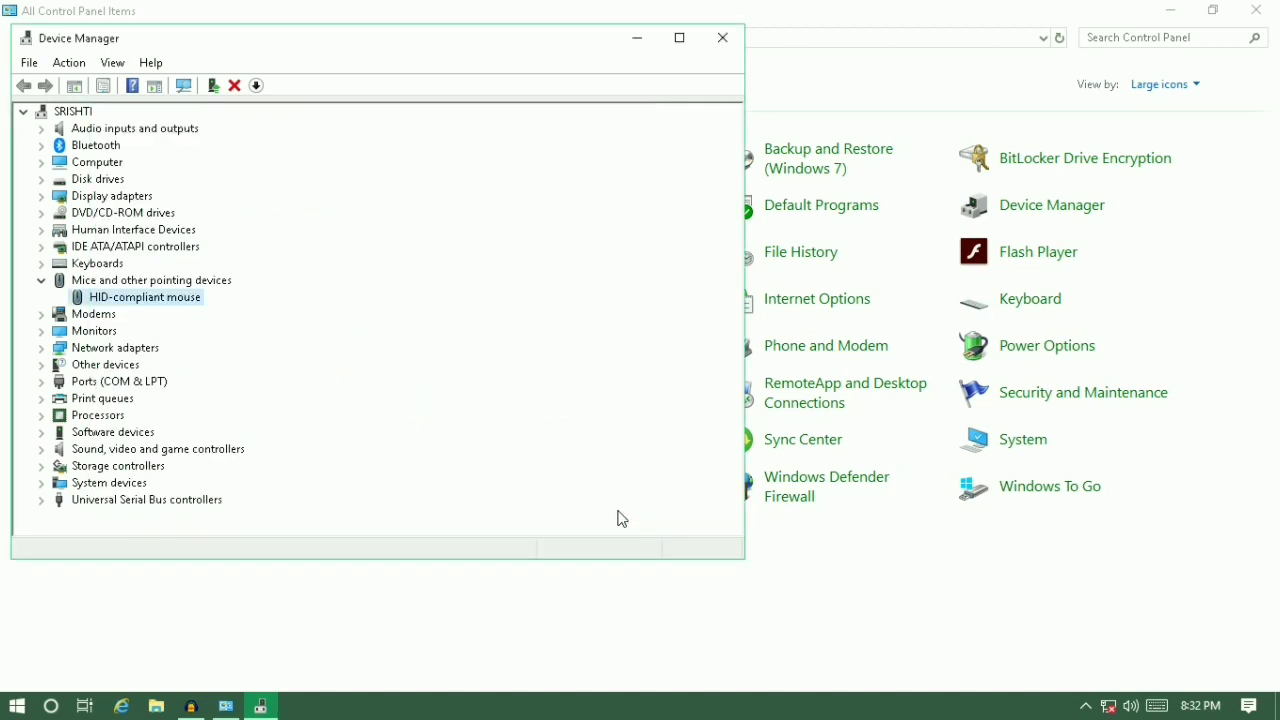
Search automatically for updated driver software for the HID-compliant mouse, close the wizard, and collapse the mice category
right_click(193, 311)
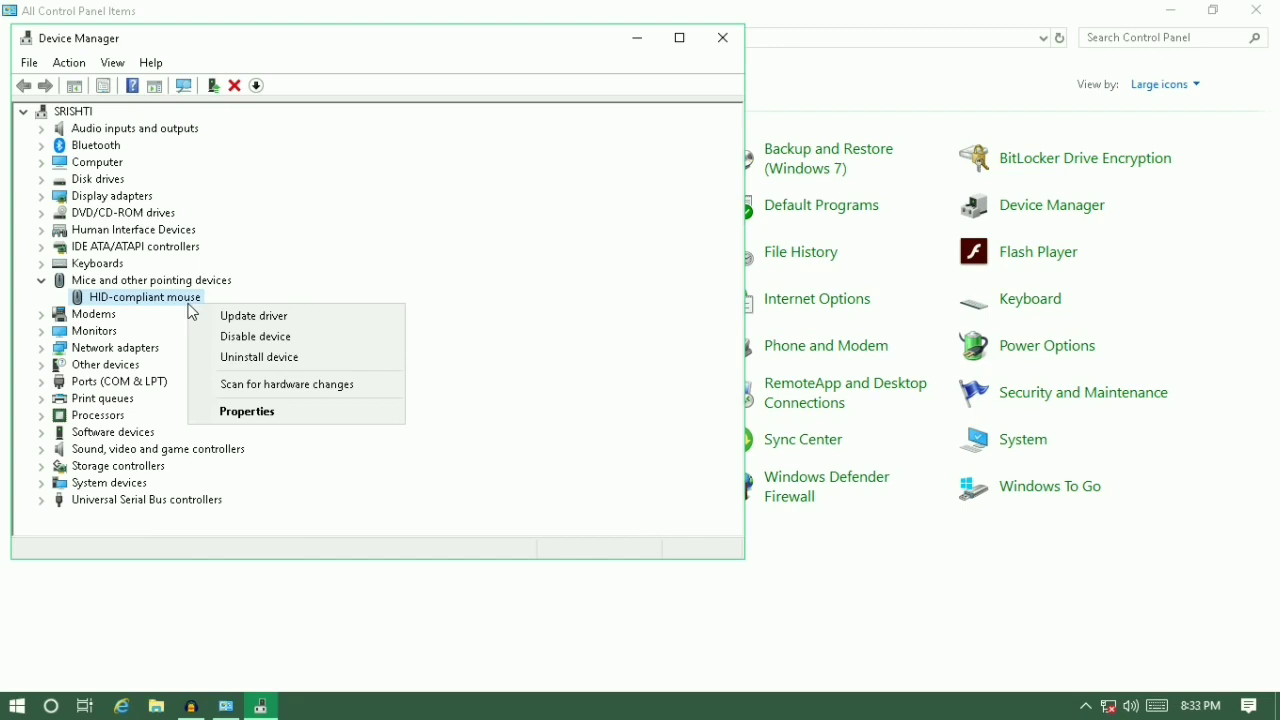
click(278, 318)
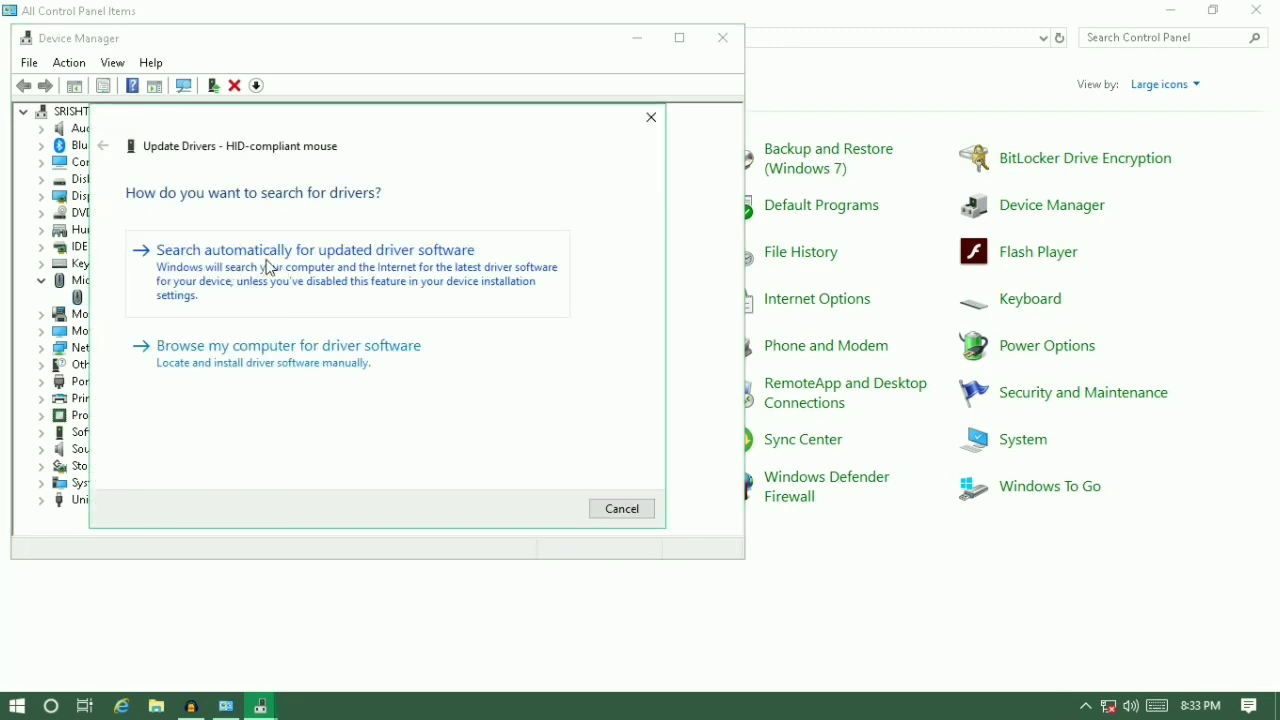
click(271, 268)
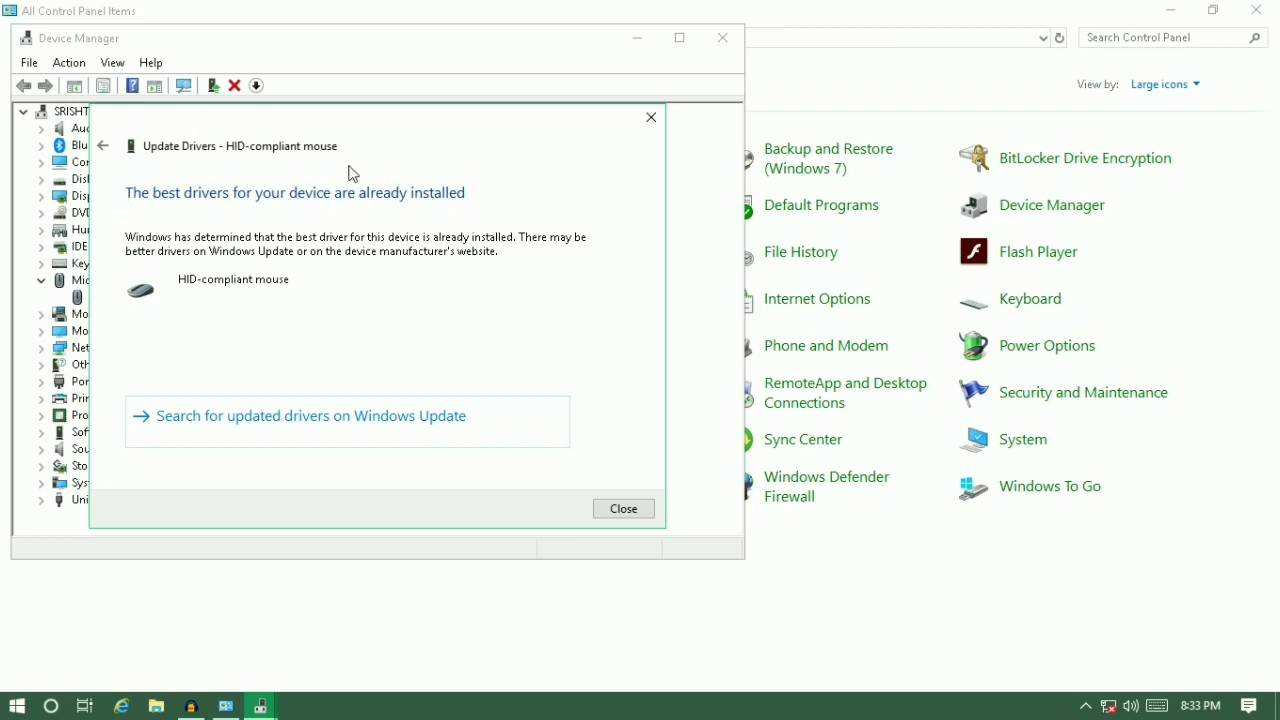
click(624, 509)
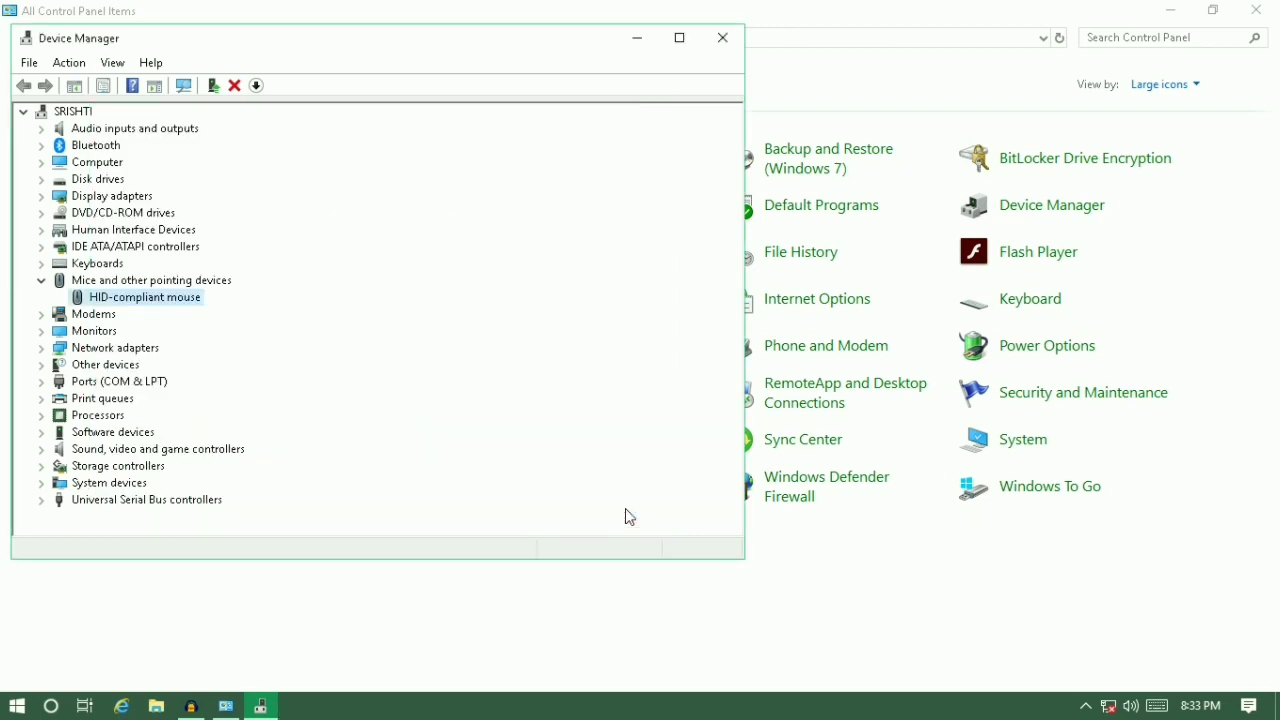
click(41, 281)
click(45, 264)
click(46, 264)
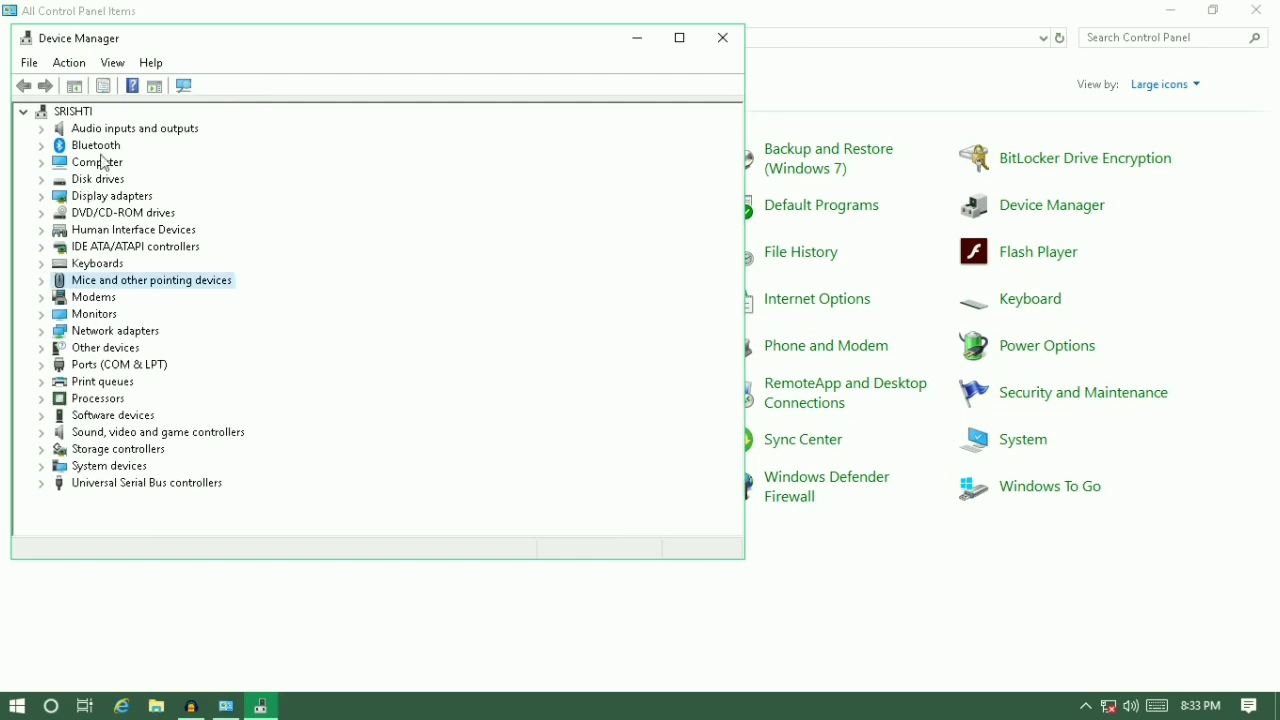
Expand Audio inputs and outputs and examine the actions available for the High Definition Audio speakers and the Display adapters category
click(41, 128)
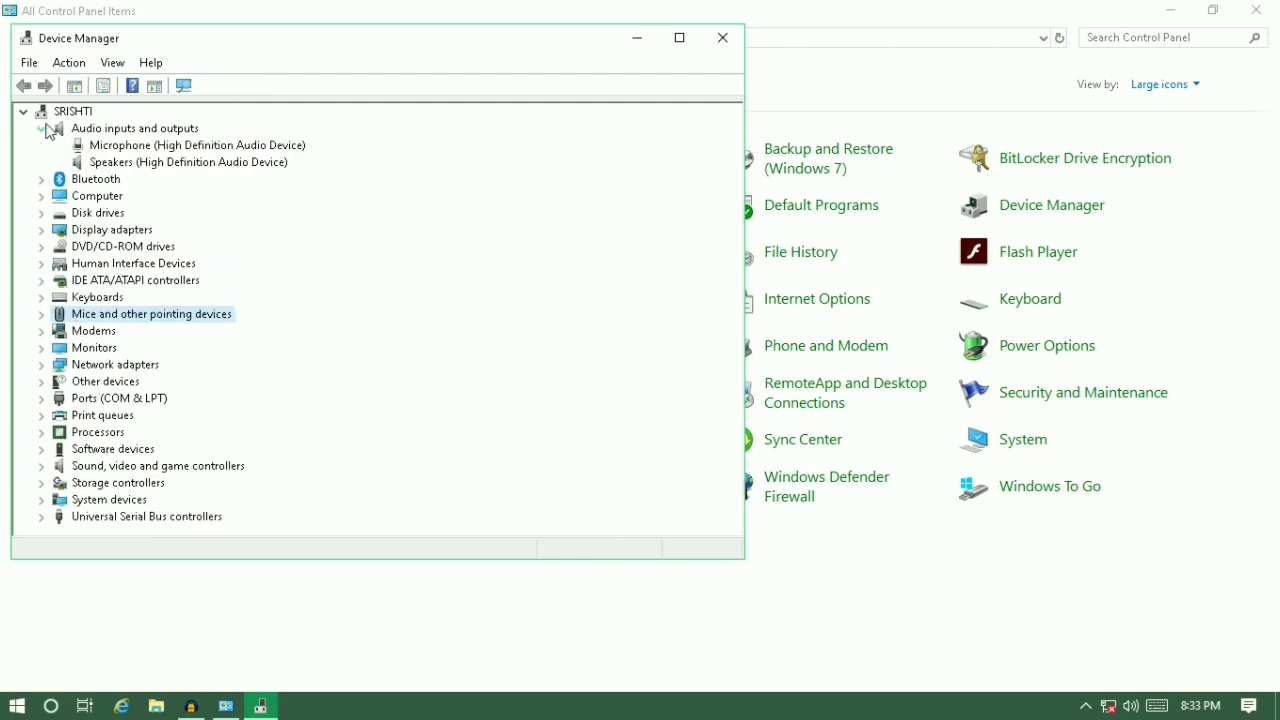
right_click(176, 146)
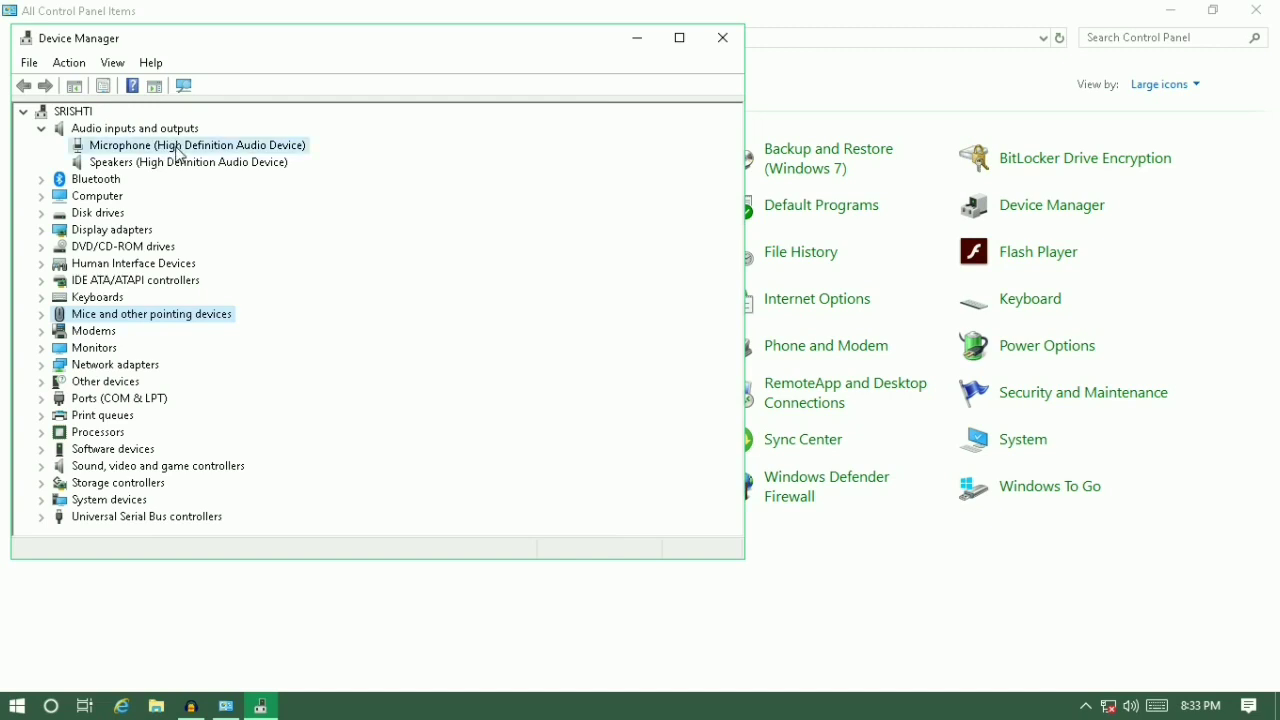
right_click(149, 163)
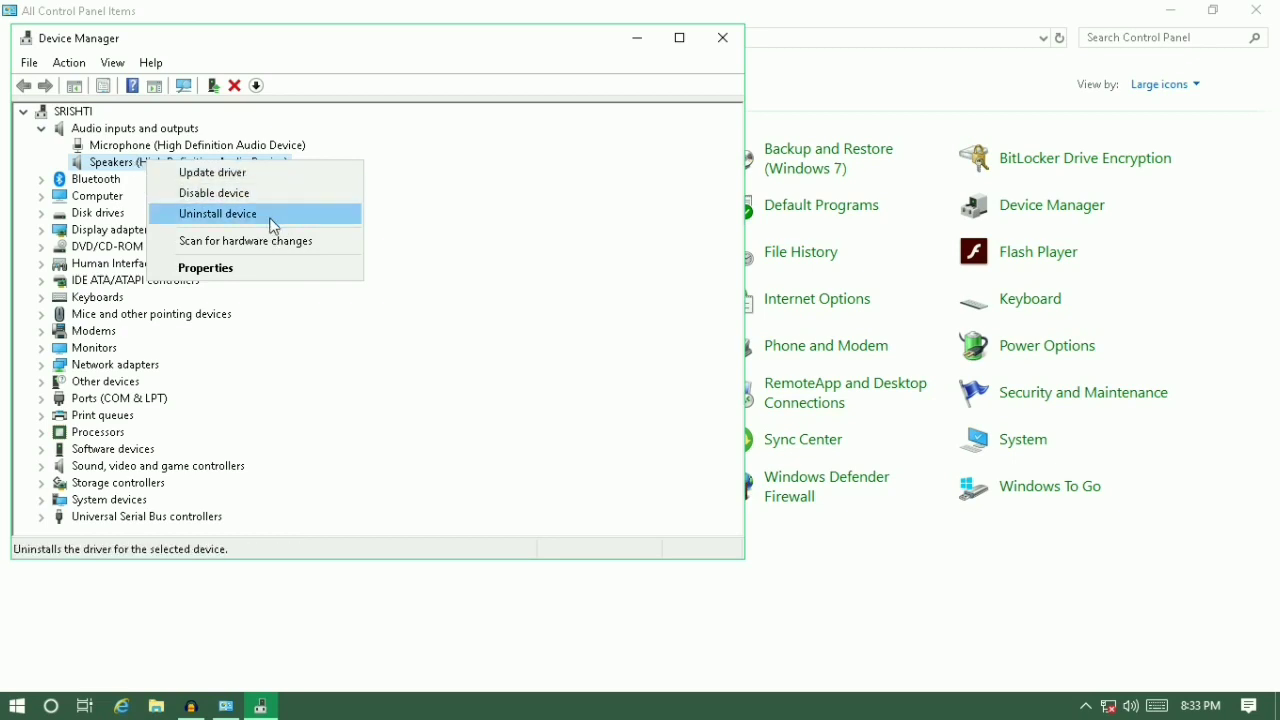
click(470, 290)
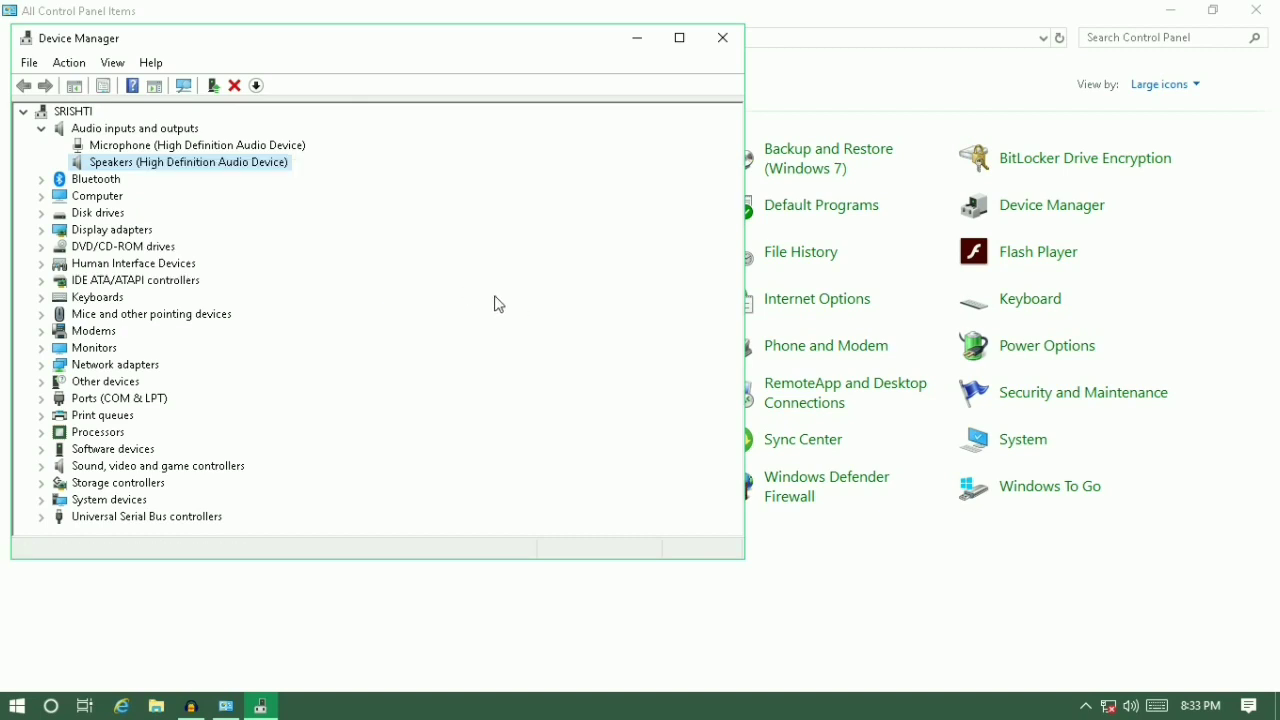
right_click(112, 231)
click(103, 229)
right_click(104, 230)
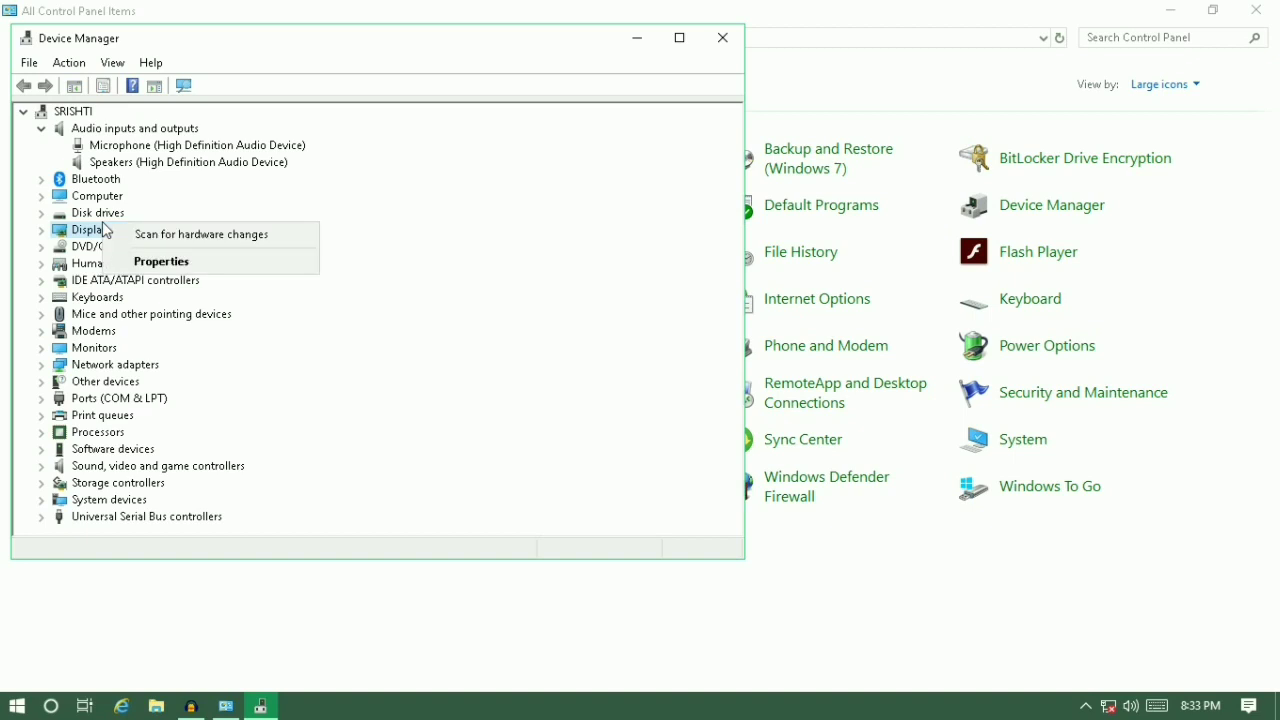
Expand Disk drives and examine the actions available for the ST3160215SCE and ST3500413AS ATA devices
click(103, 212)
double_click(105, 213)
right_click(116, 217)
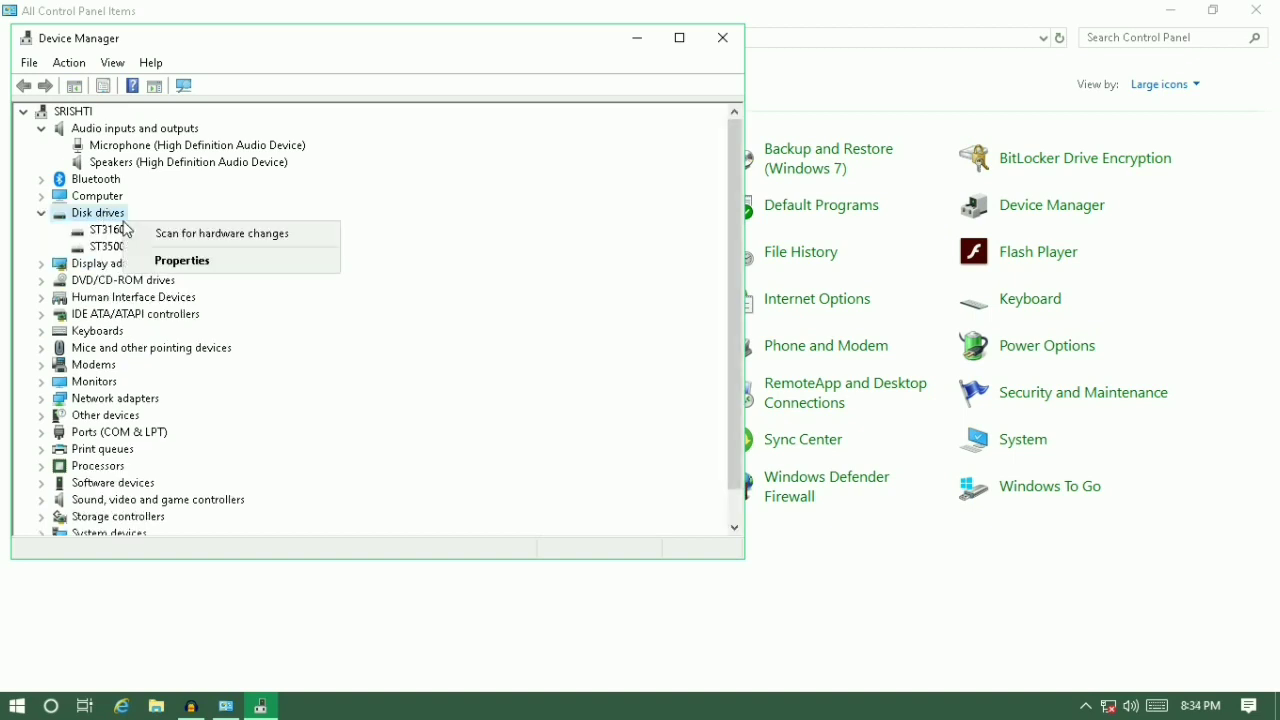
right_click(110, 231)
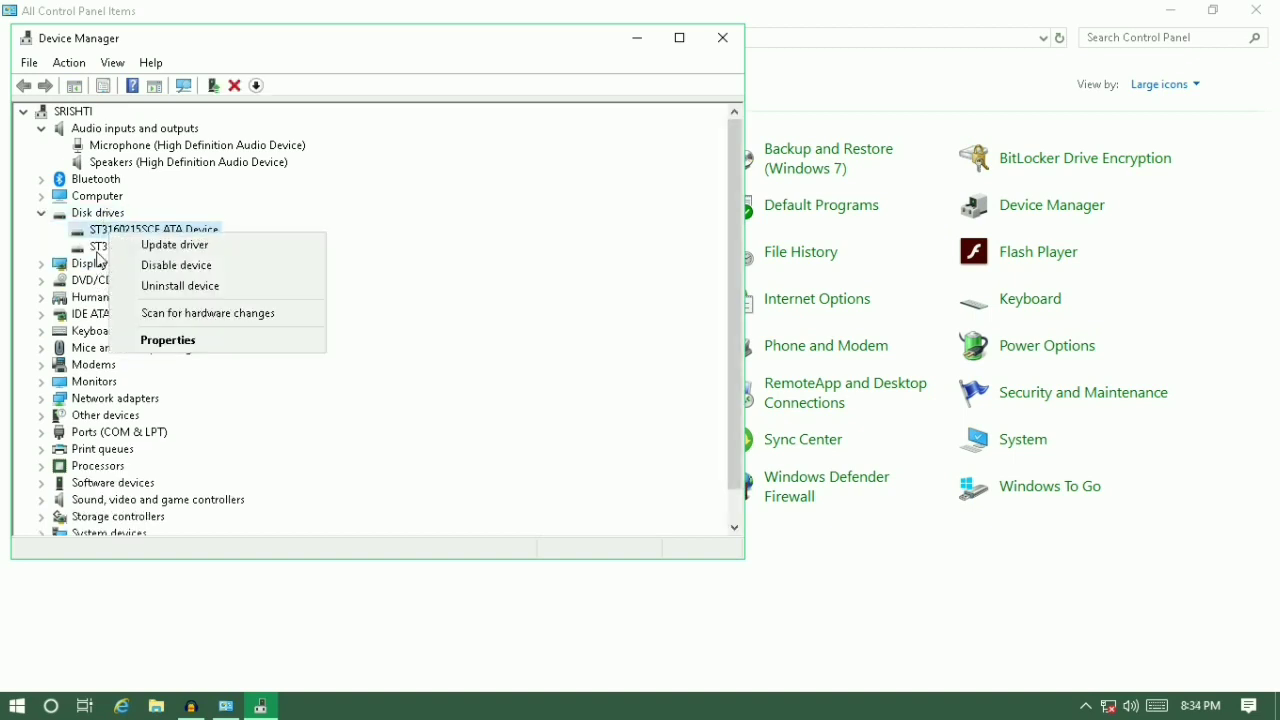
click(100, 249)
right_click(98, 248)
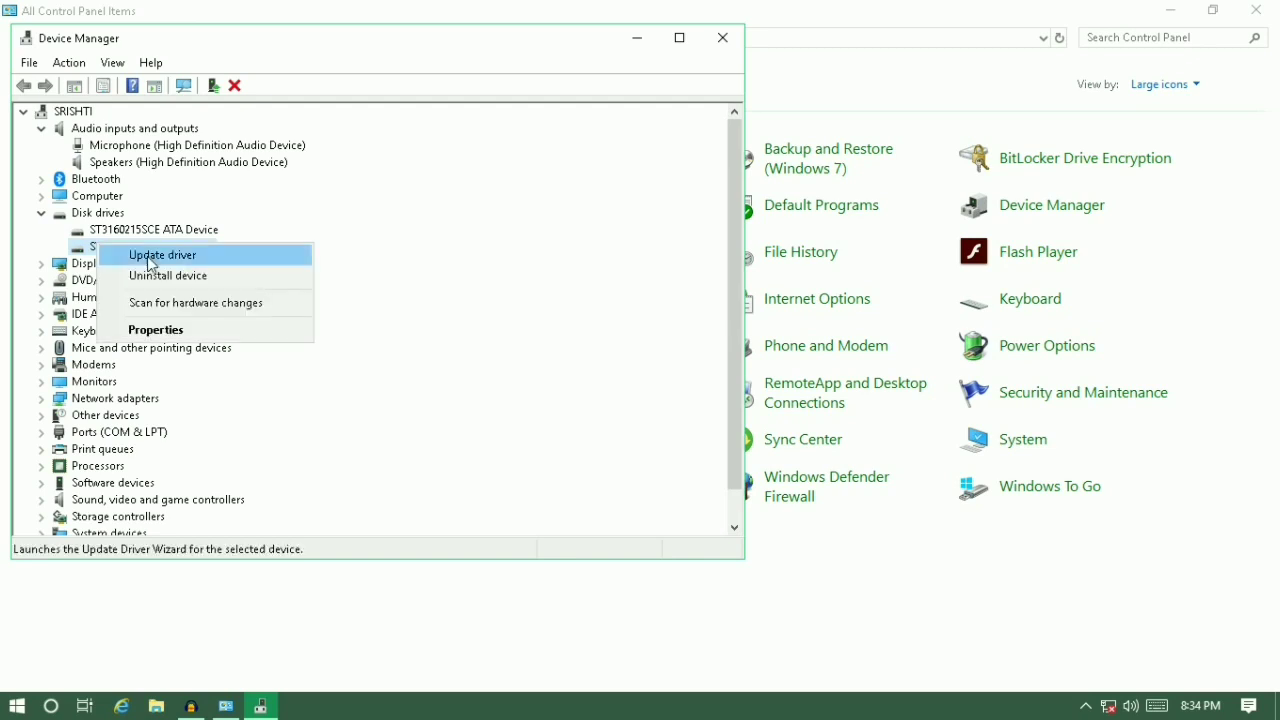
click(433, 305)
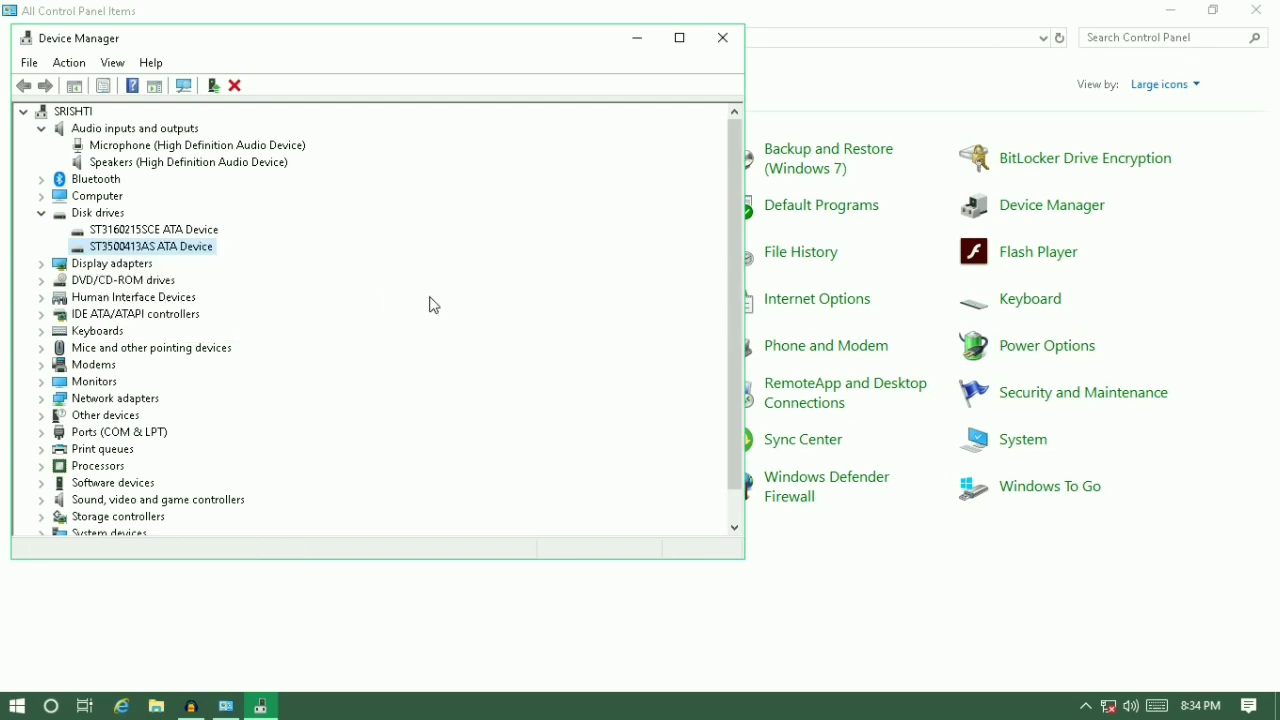
Expand Other devices, select the SMS/MMS entry, and collapse the category again
click(42, 415)
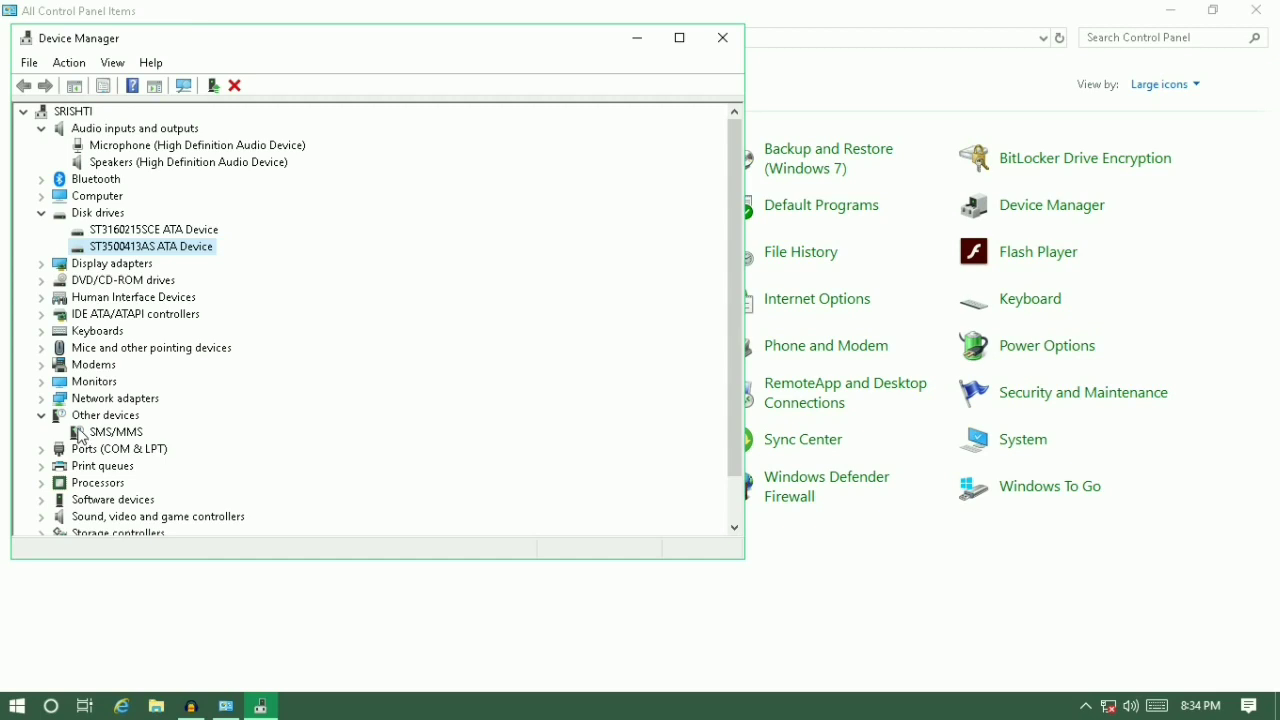
click(124, 435)
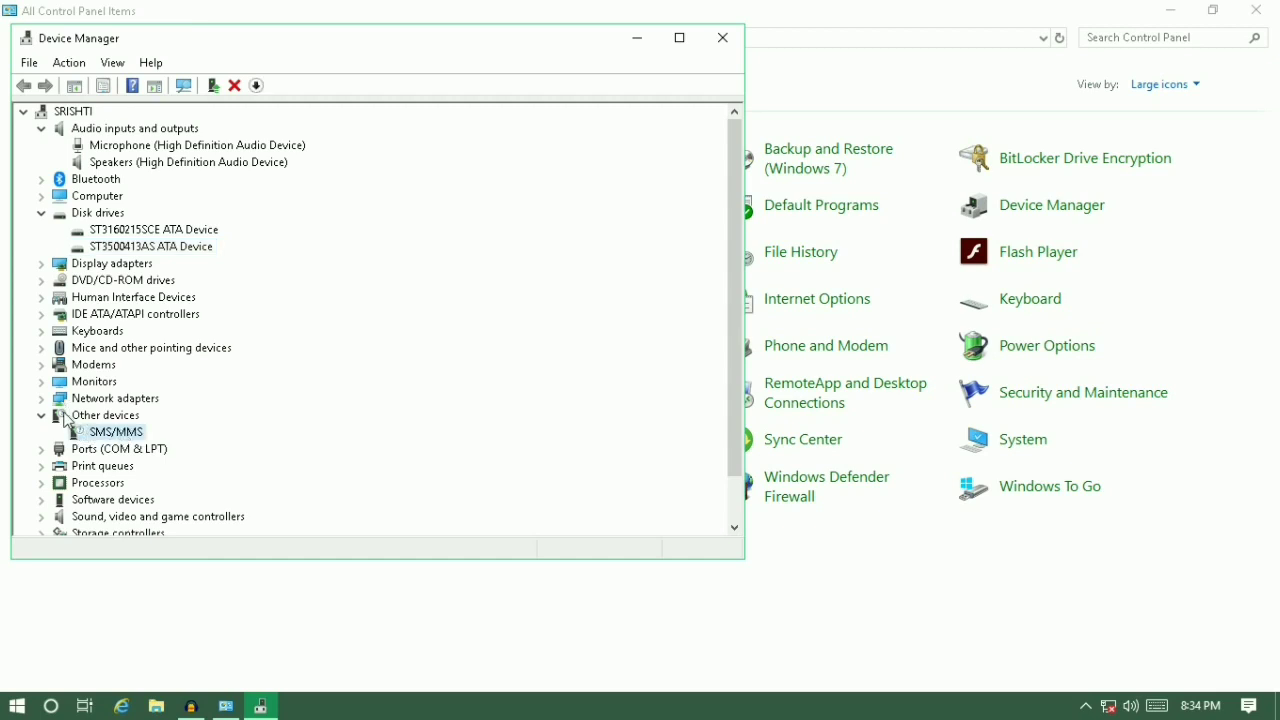
click(41, 416)
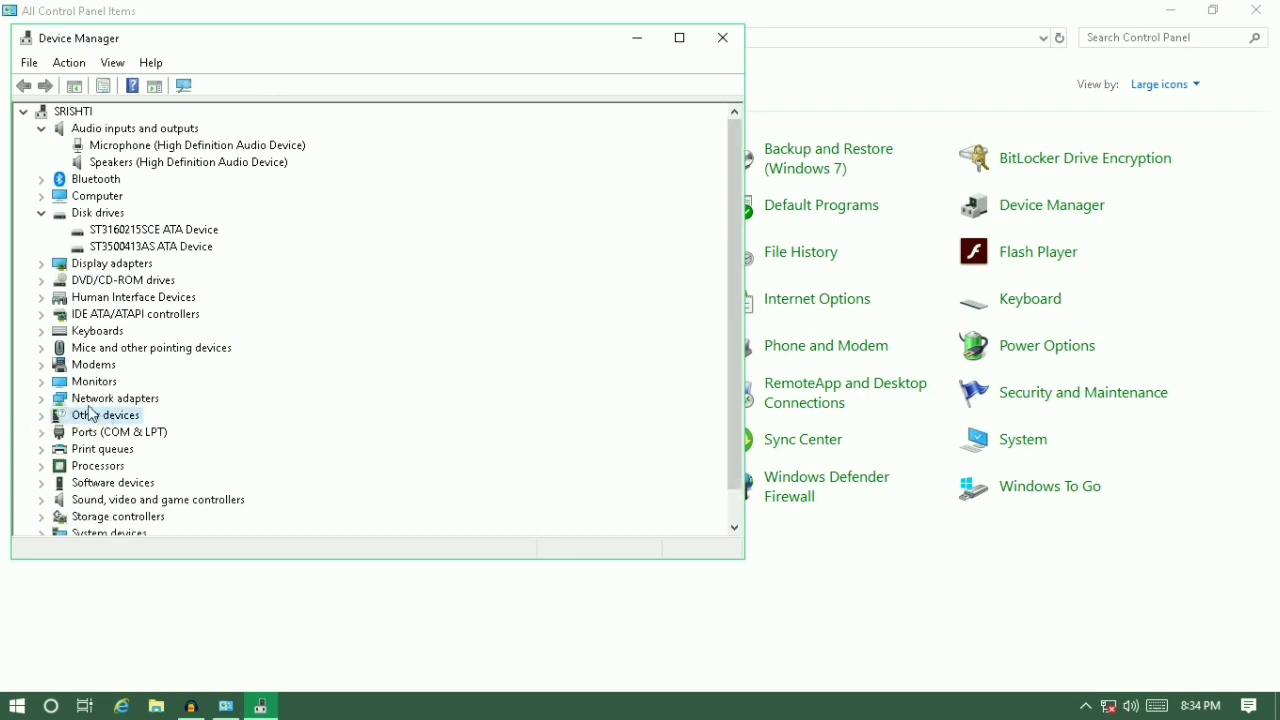
Expand Network adapters to examine the listed devices, and collapse the category again
click(78, 400)
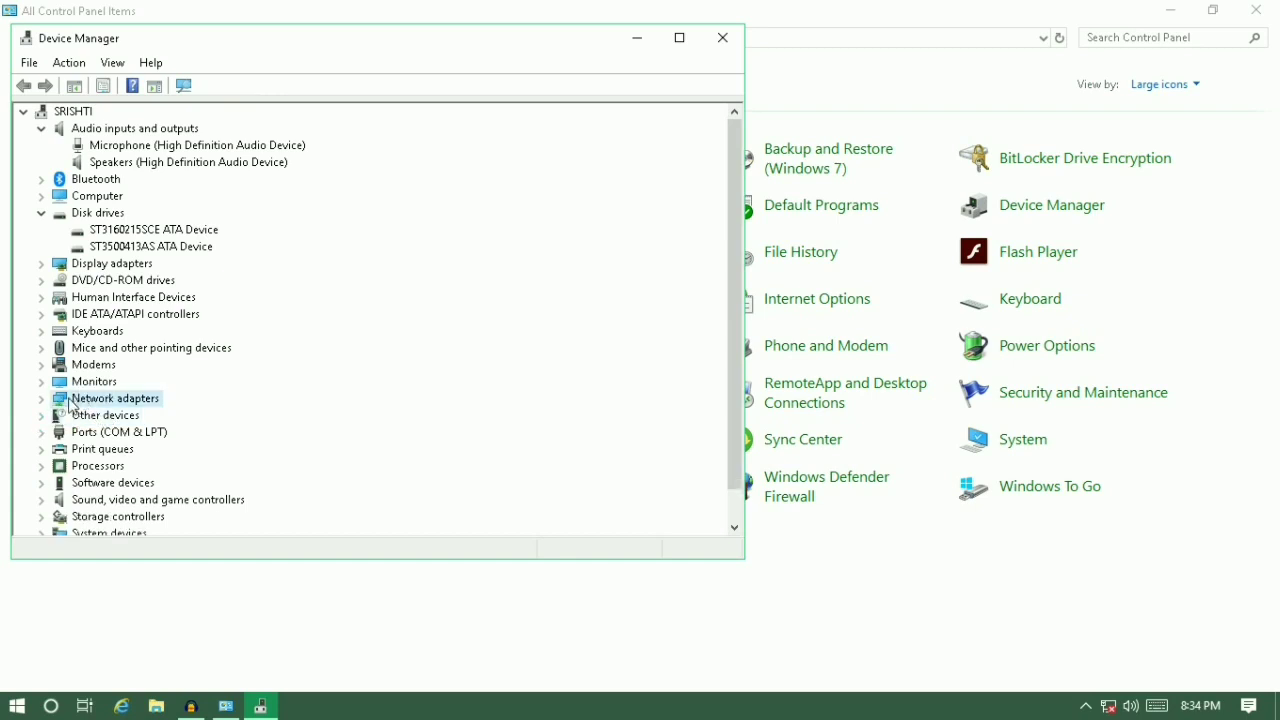
click(41, 399)
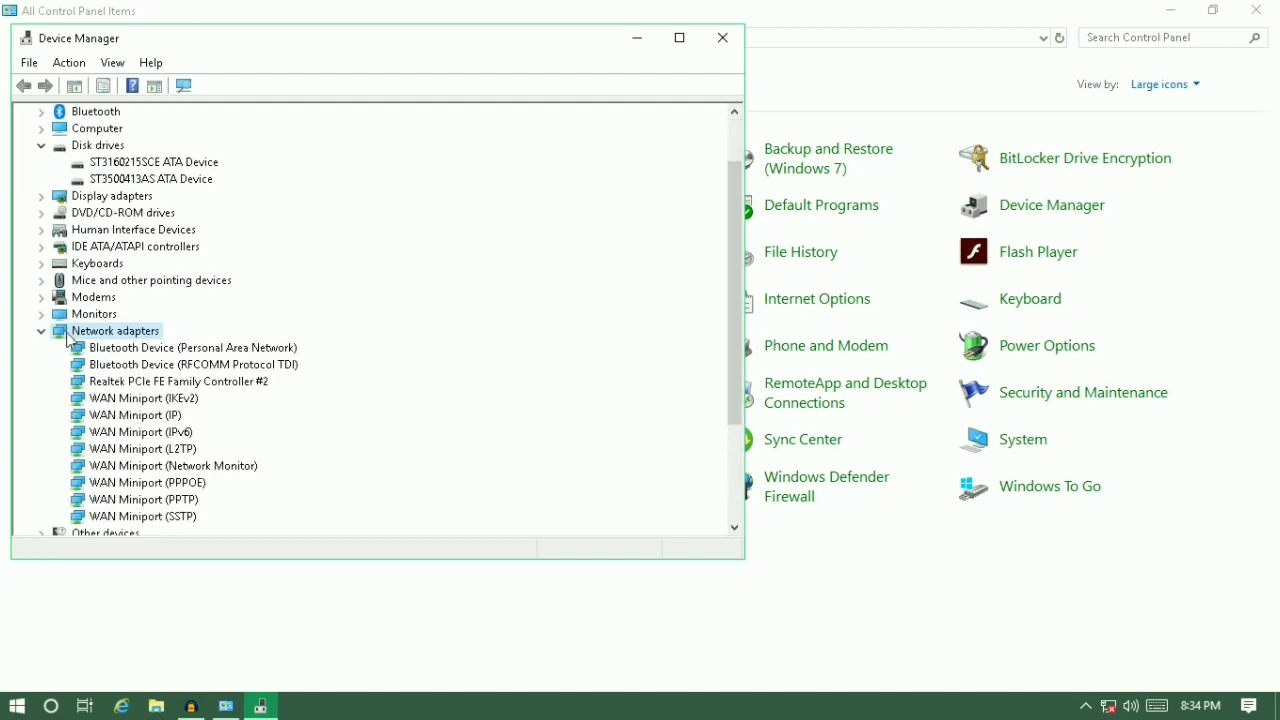
click(41, 331)
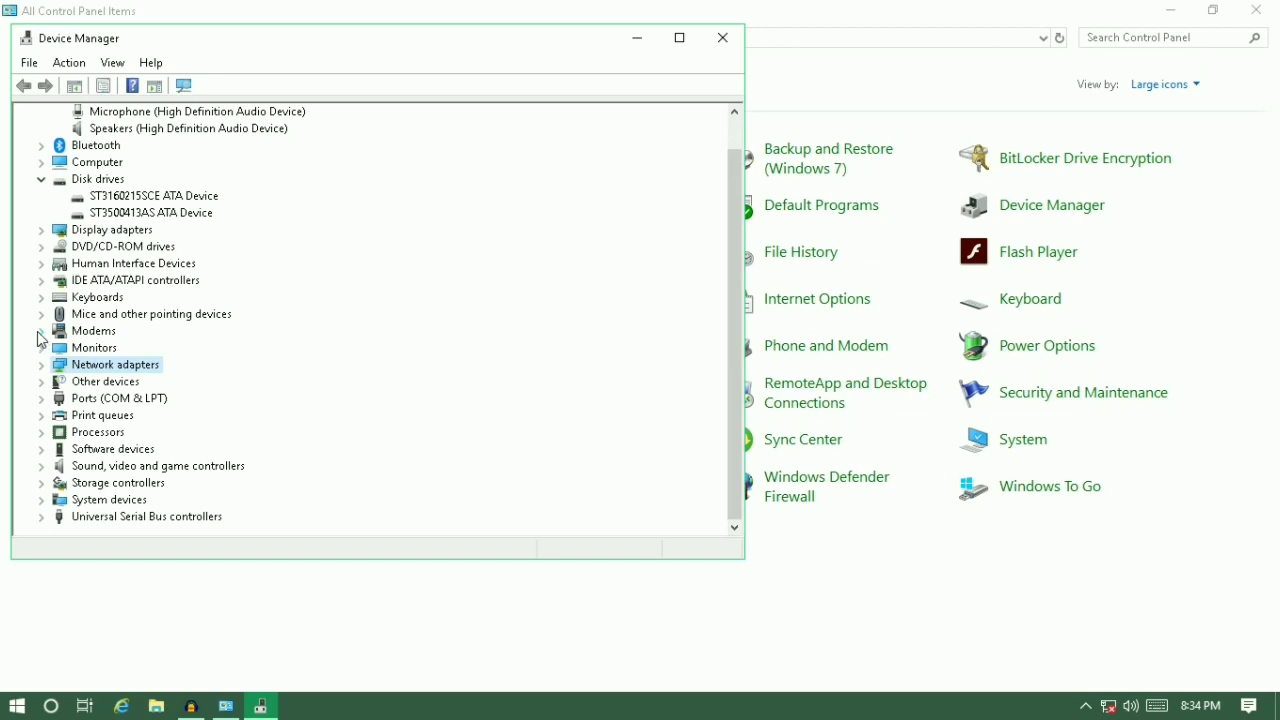
Collapse the Disk drives and Audio inputs and outputs categories and close Device Manager
click(41, 180)
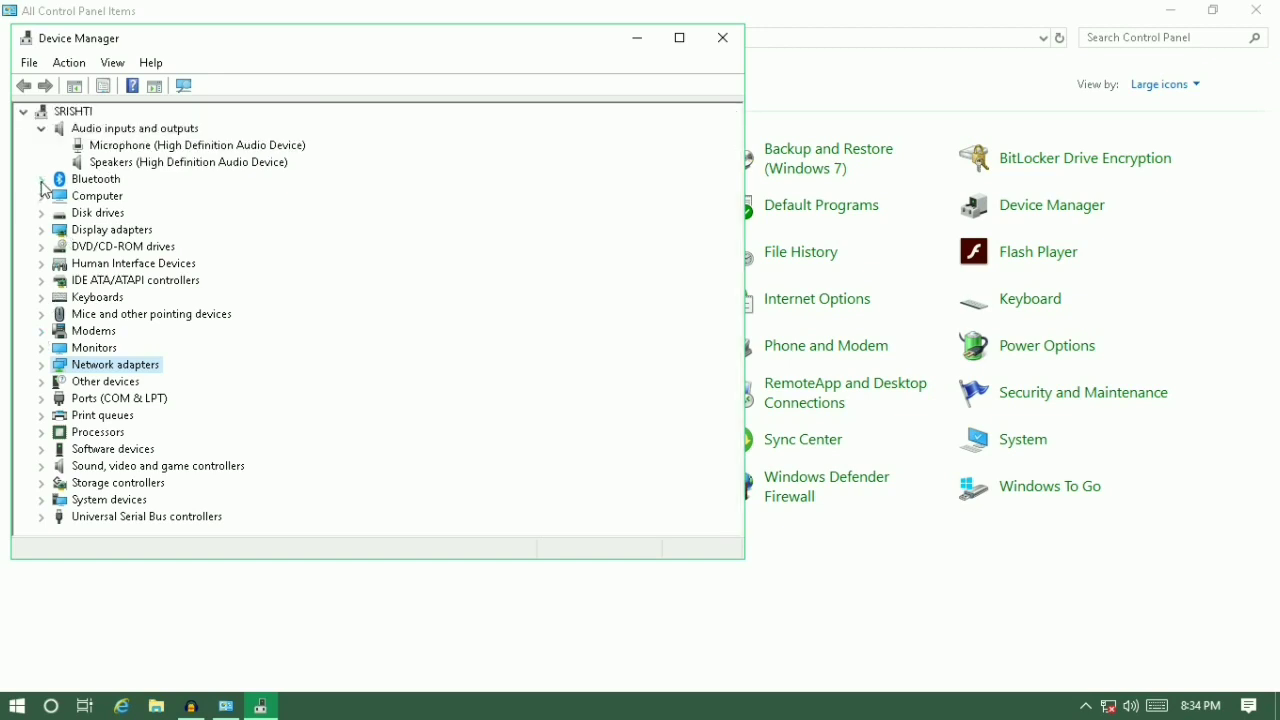
click(41, 129)
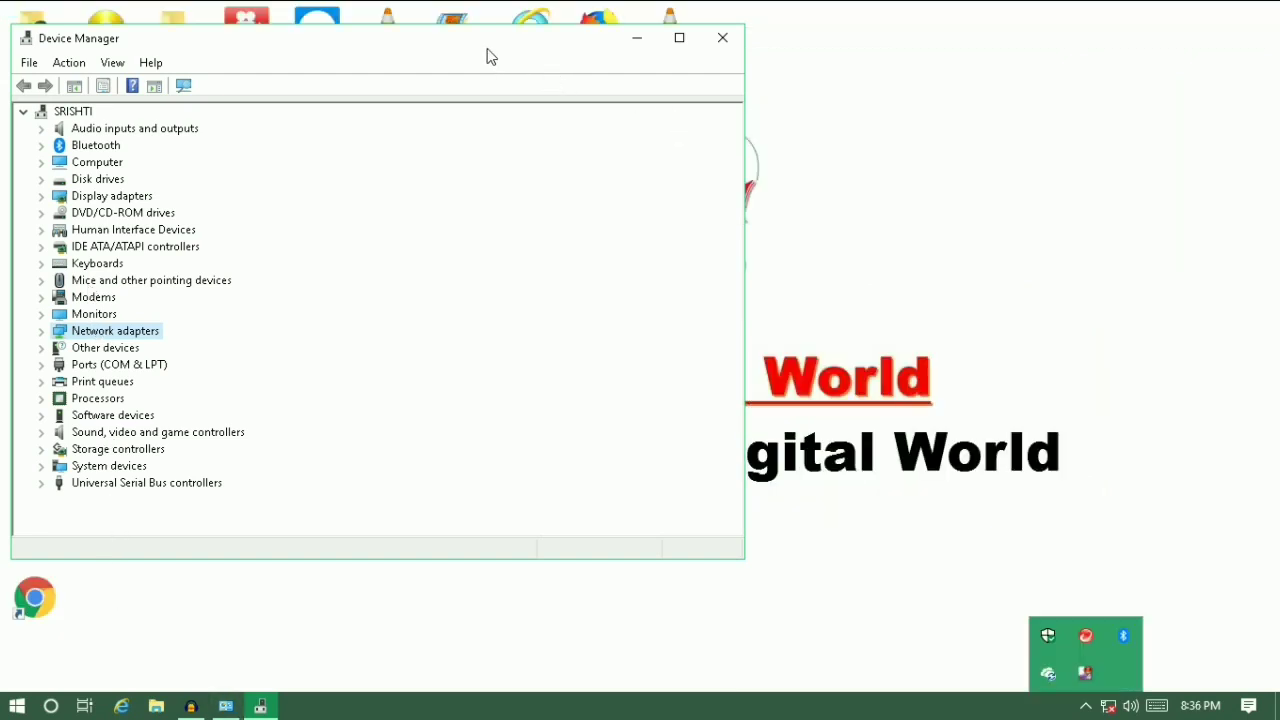
drag(486, 54, 549, 57)
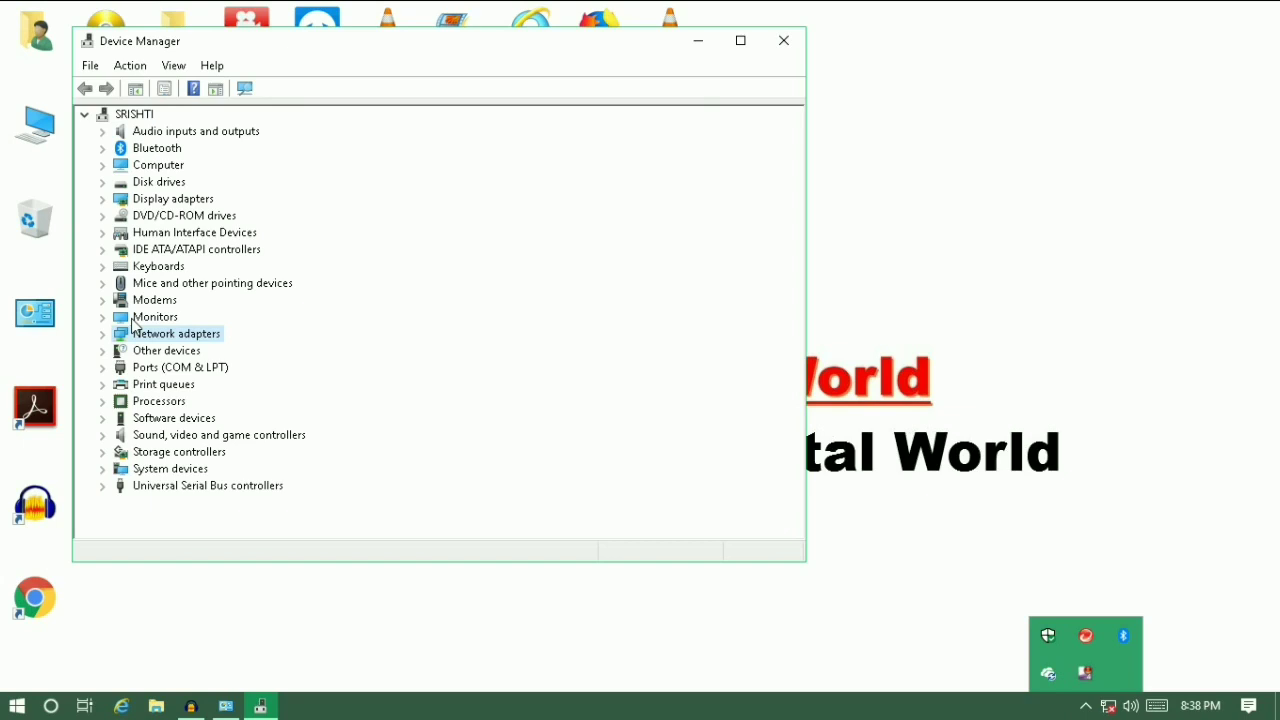
click(783, 40)
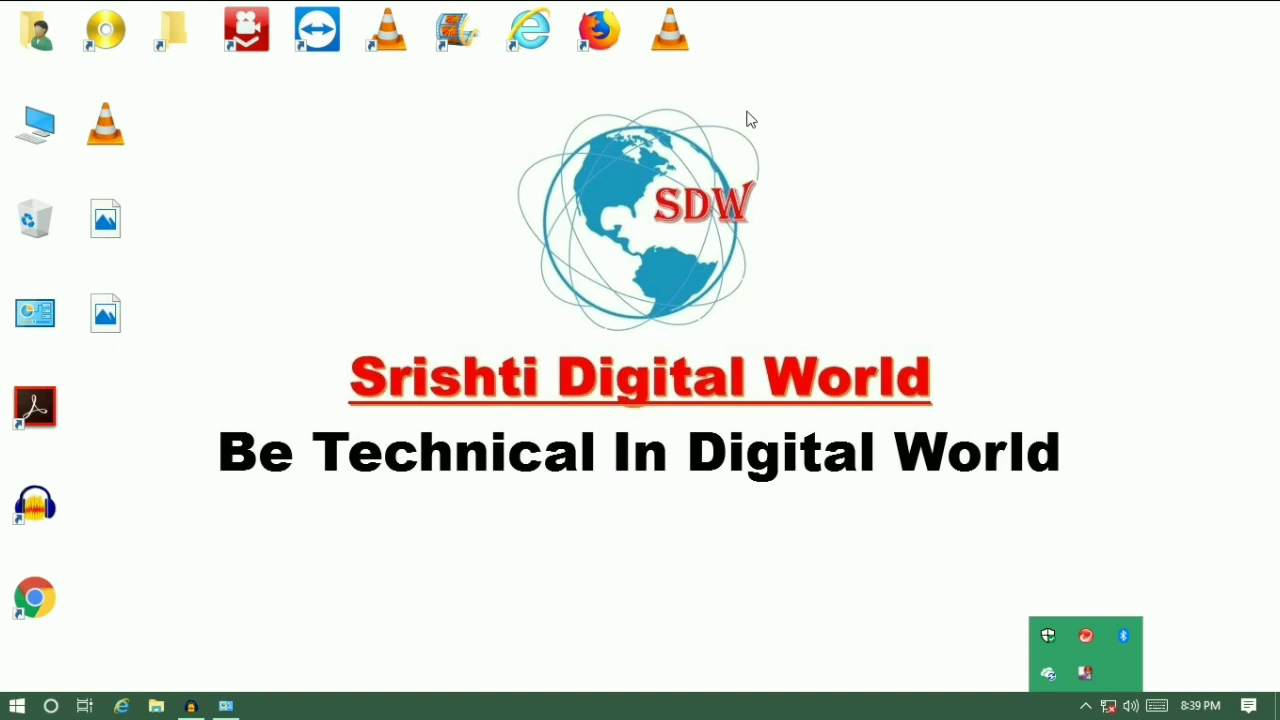
Open Command Prompt by running cmd from the Run dialog, and list the installed drivers with driverquery
key(super+r)
text(cmd)
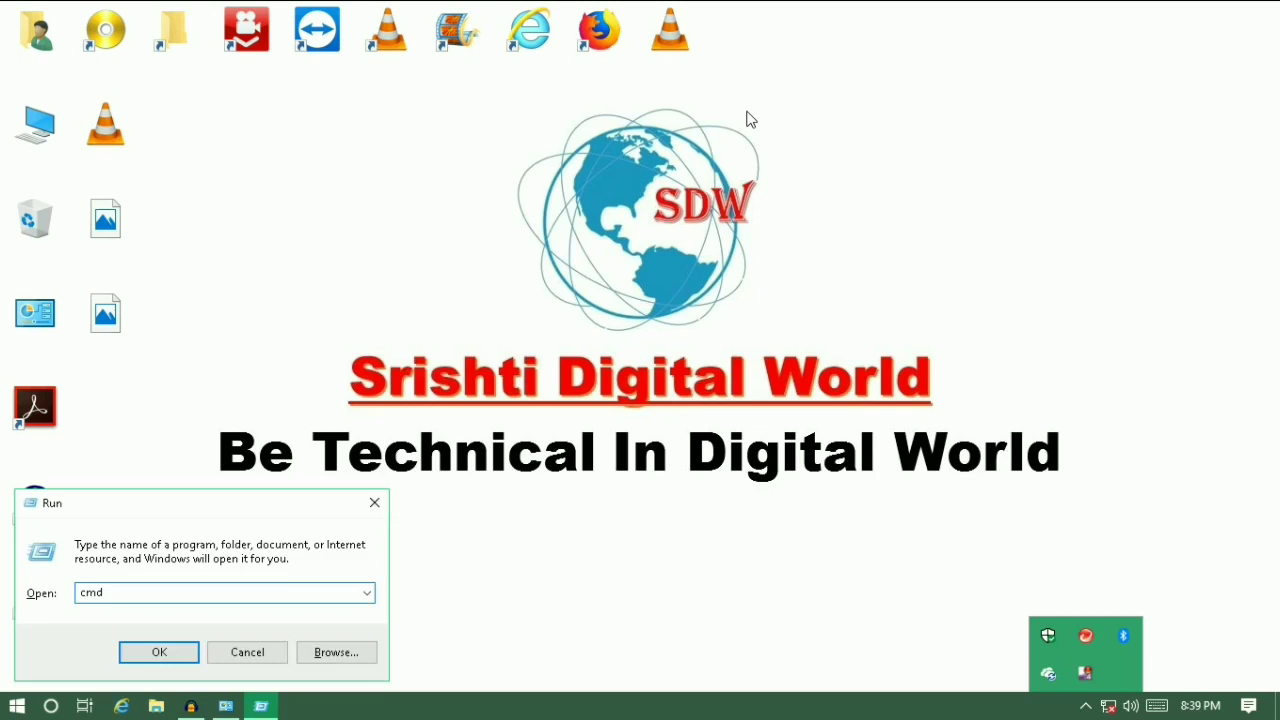
key(Return)
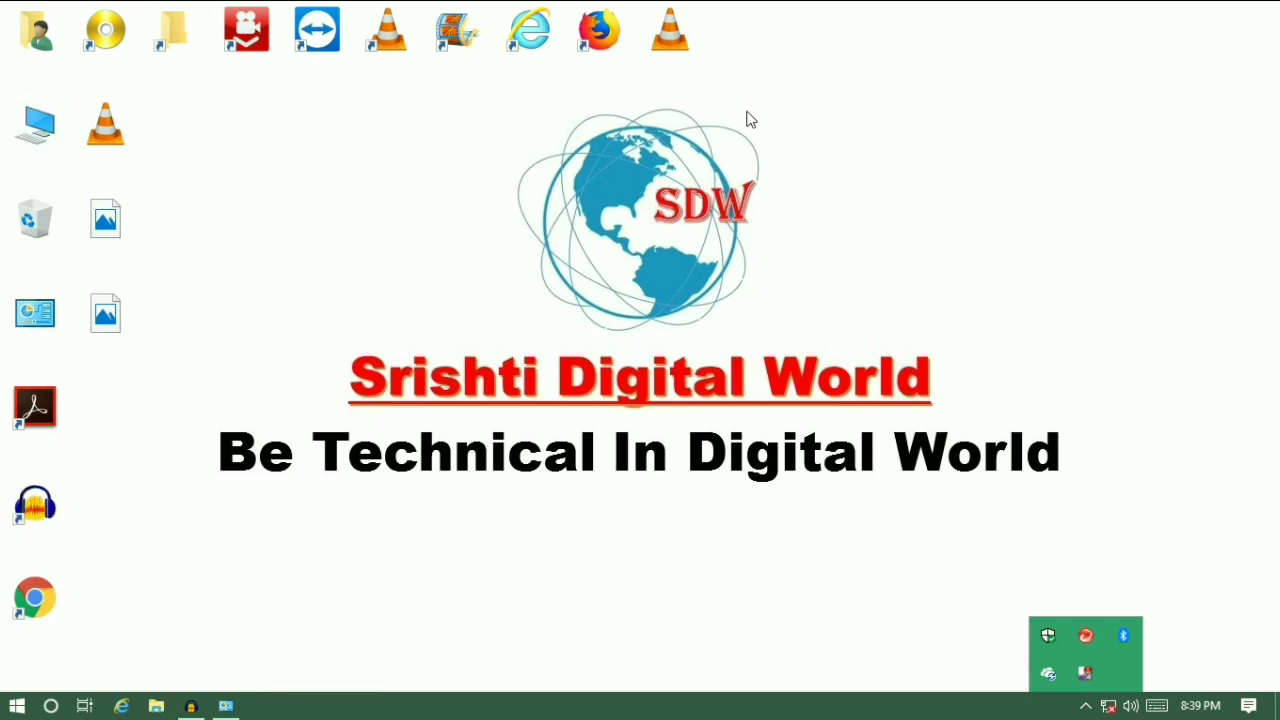
text(dr)
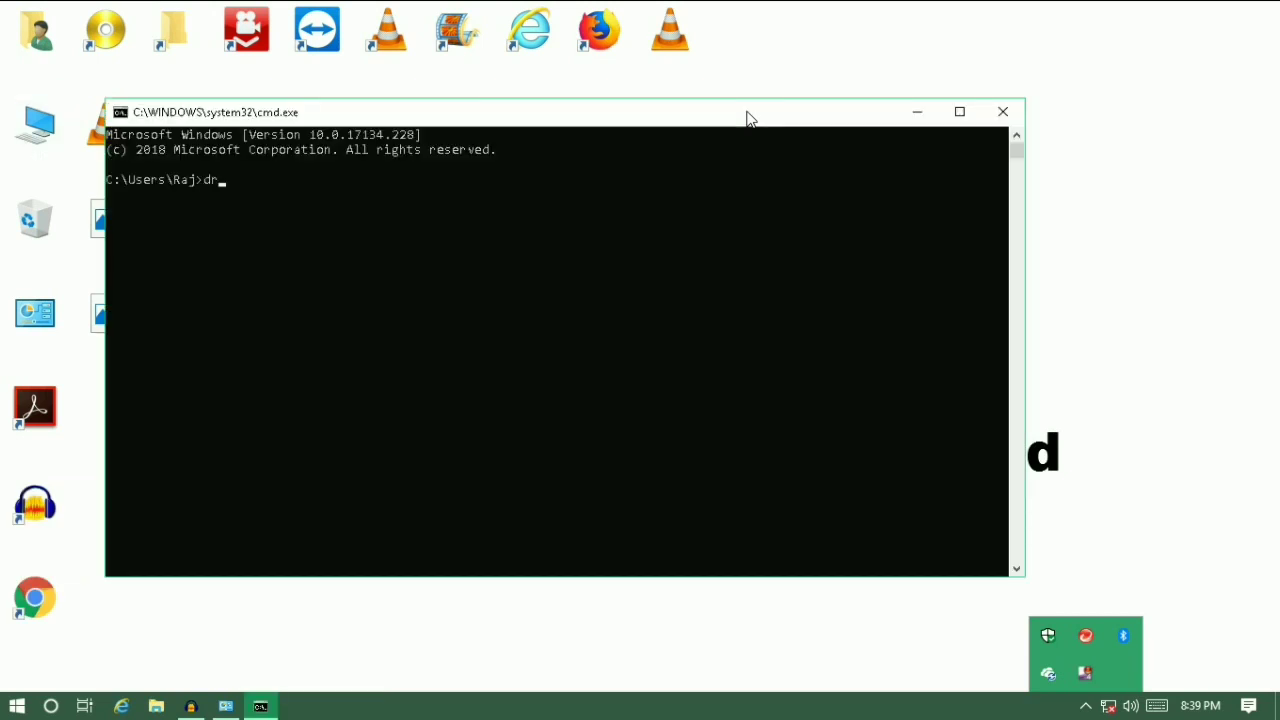
text(iverquery)
key(Return)
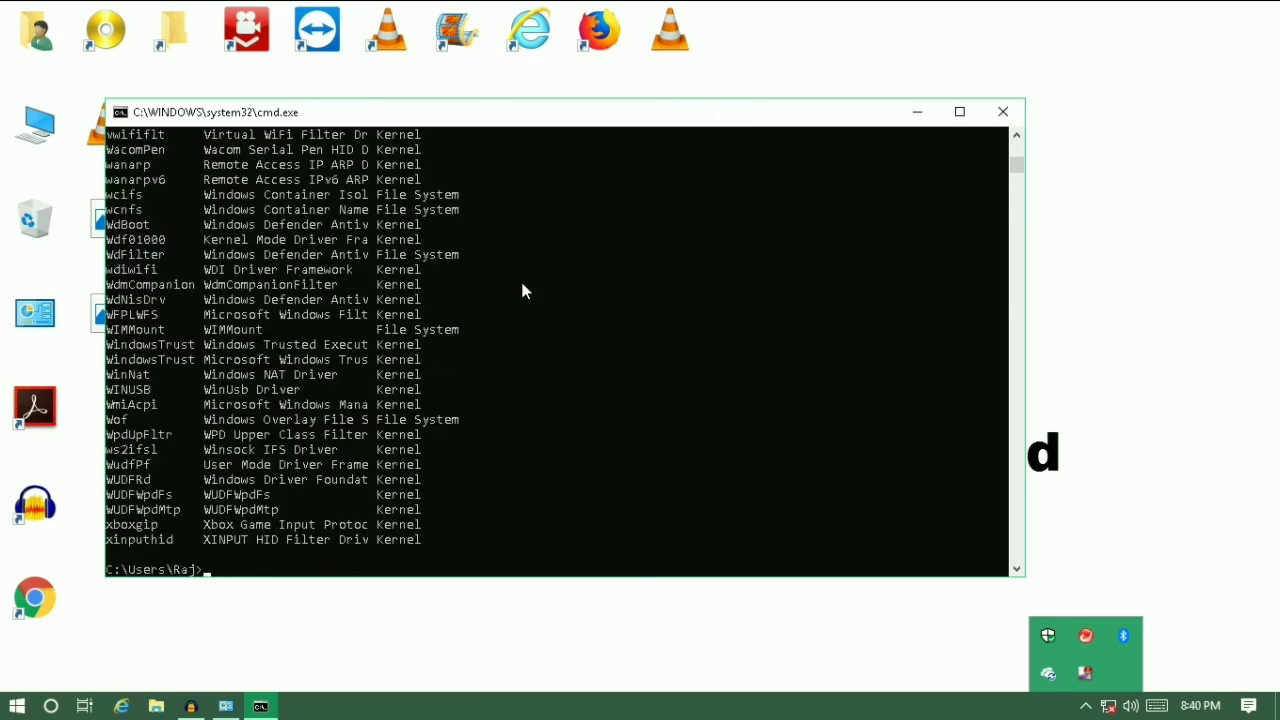
Look through the driverquery output from its end back up to the command at the beginning
scroll(455, 308, down, 5)
scroll(442, 315, up, 5)
scroll(442, 322, up, 20)
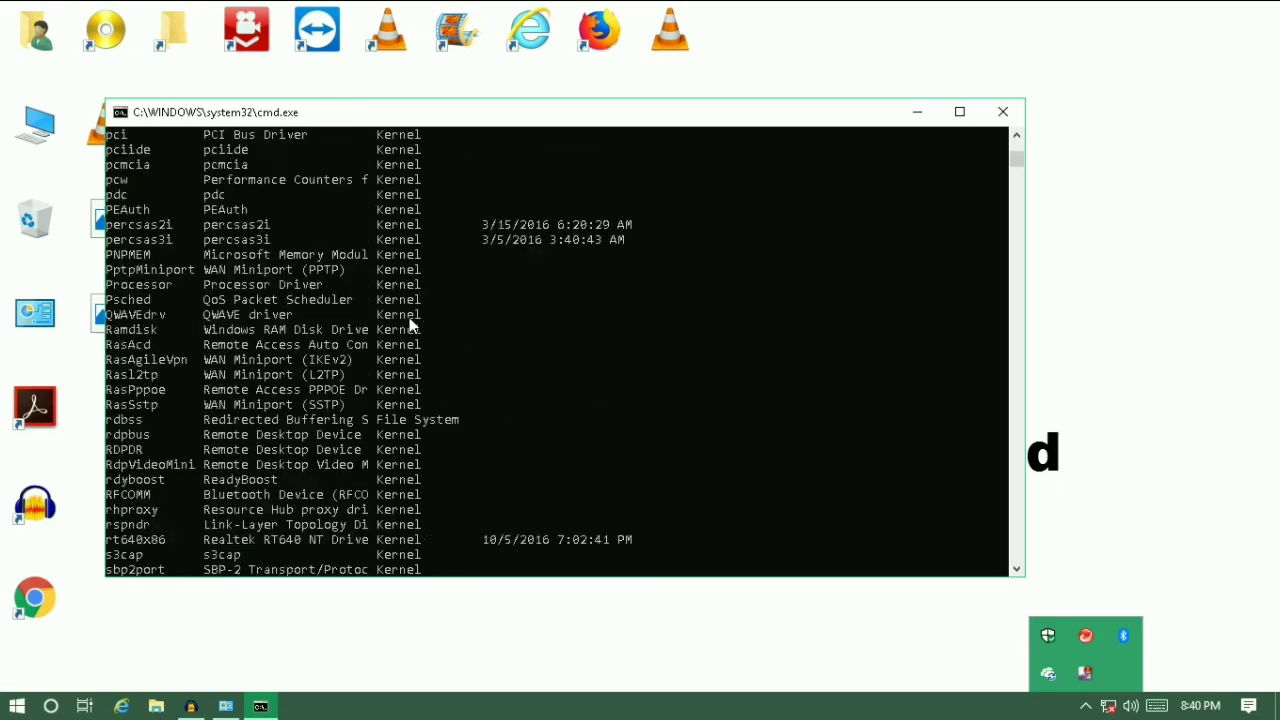
scroll(410, 325, up, 20)
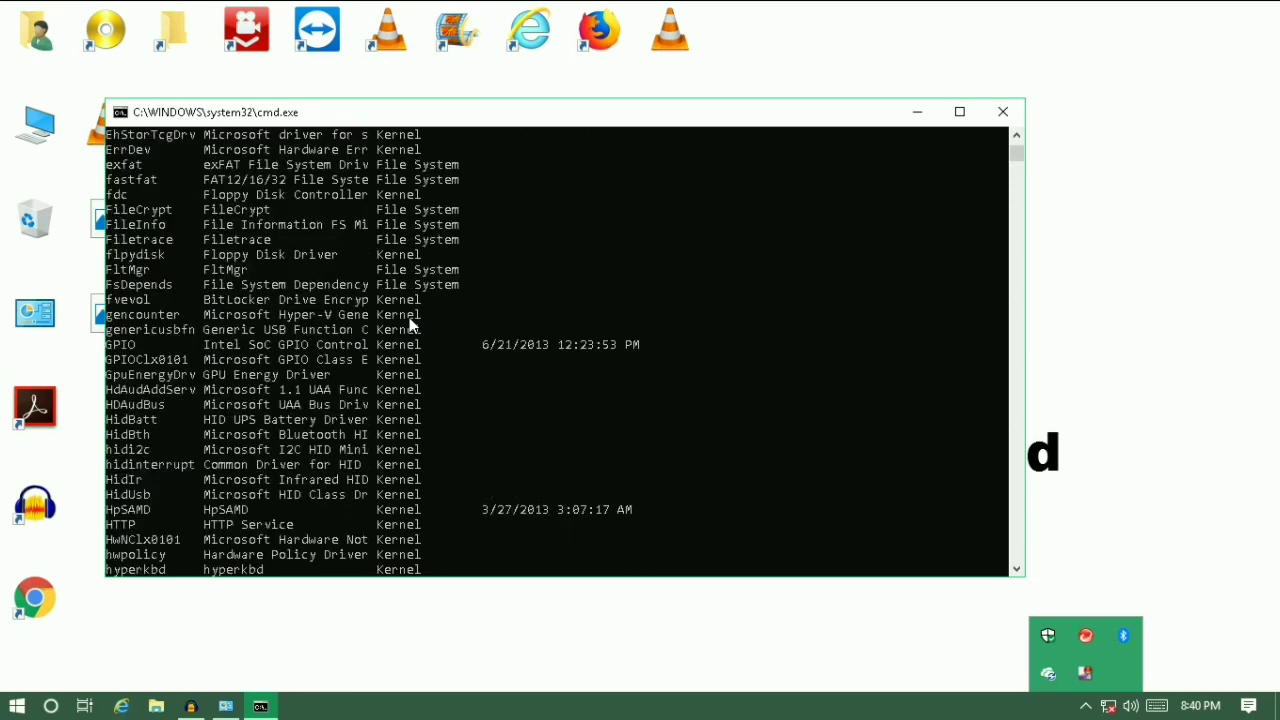
scroll(410, 325, up, 20)
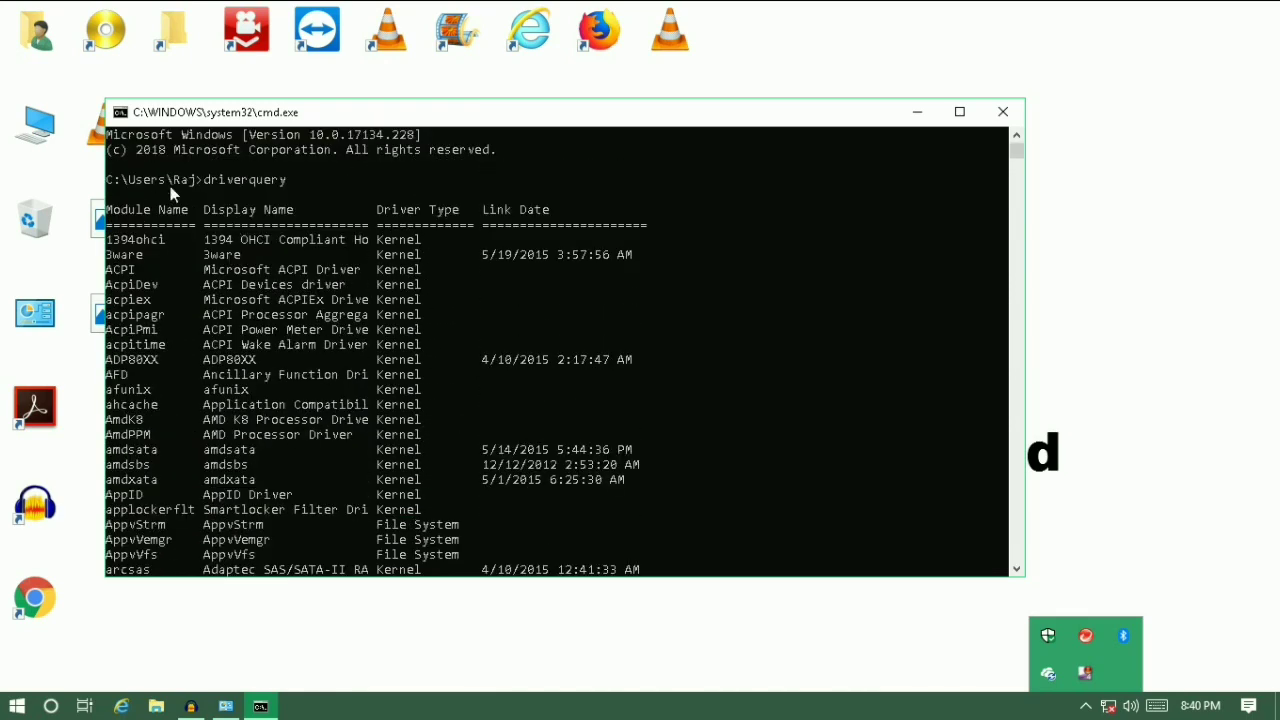
Examine the driver list's Display Name, Driver Type and Link Date columns, highlighting rows from the Link Date heading through bam
drag(352, 374, 272, 389)
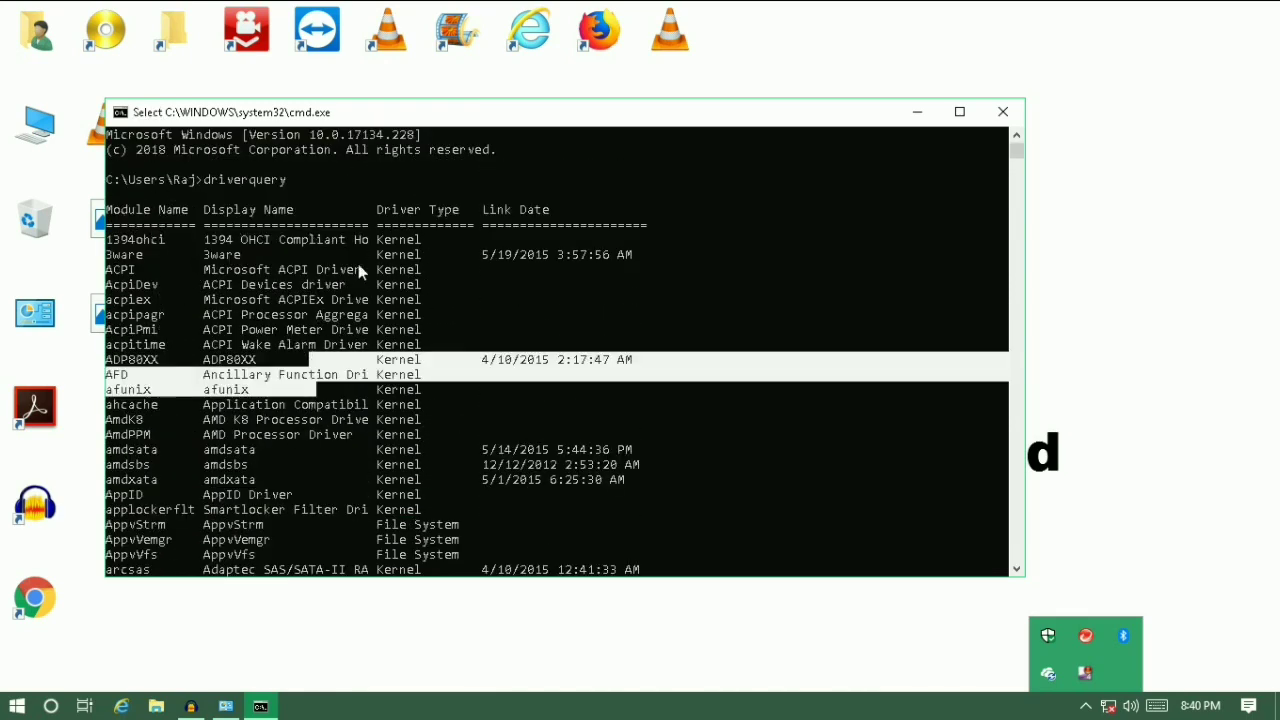
click(425, 209)
drag(477, 210, 694, 583)
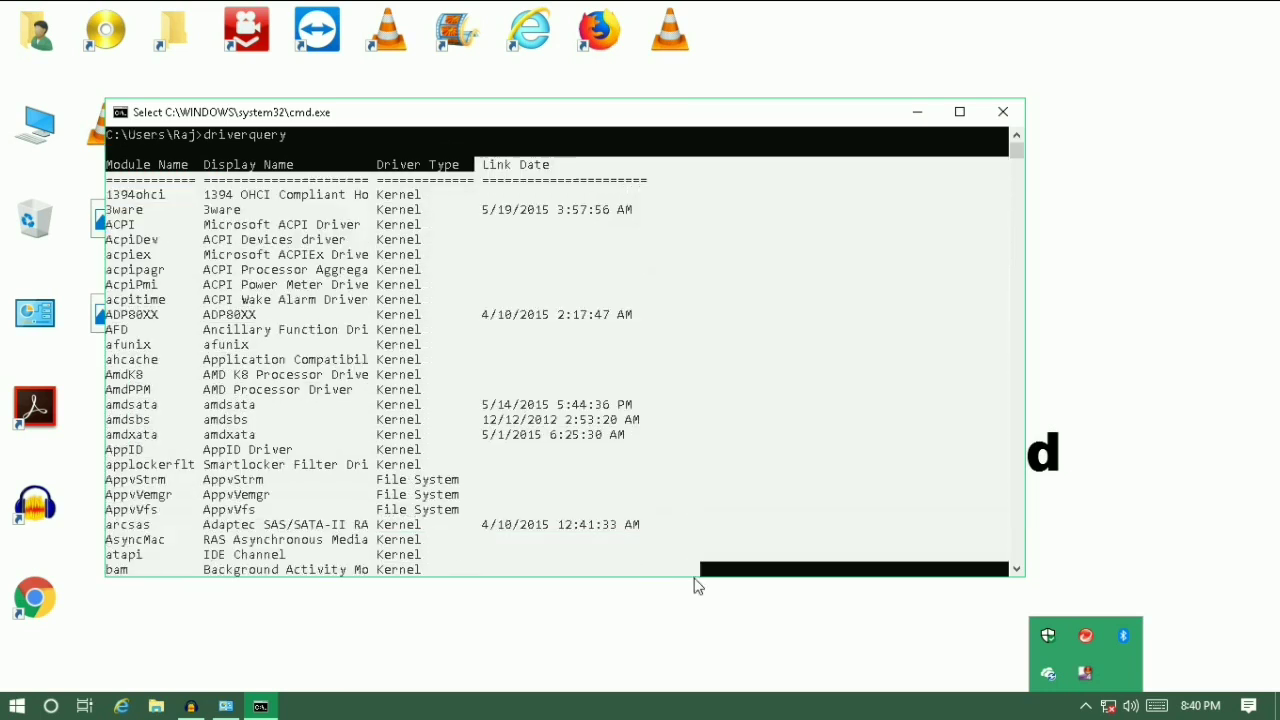
scroll(486, 488, down, 6)
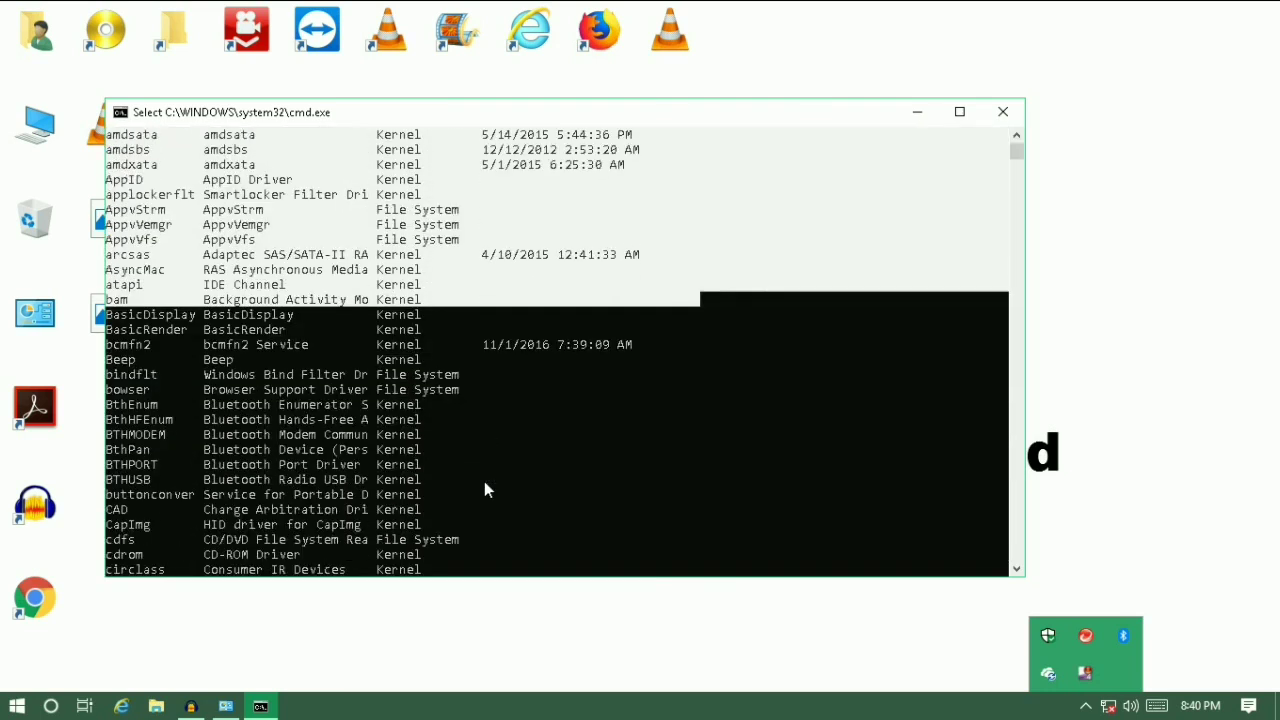
click(711, 329)
scroll(641, 480, up, 7)
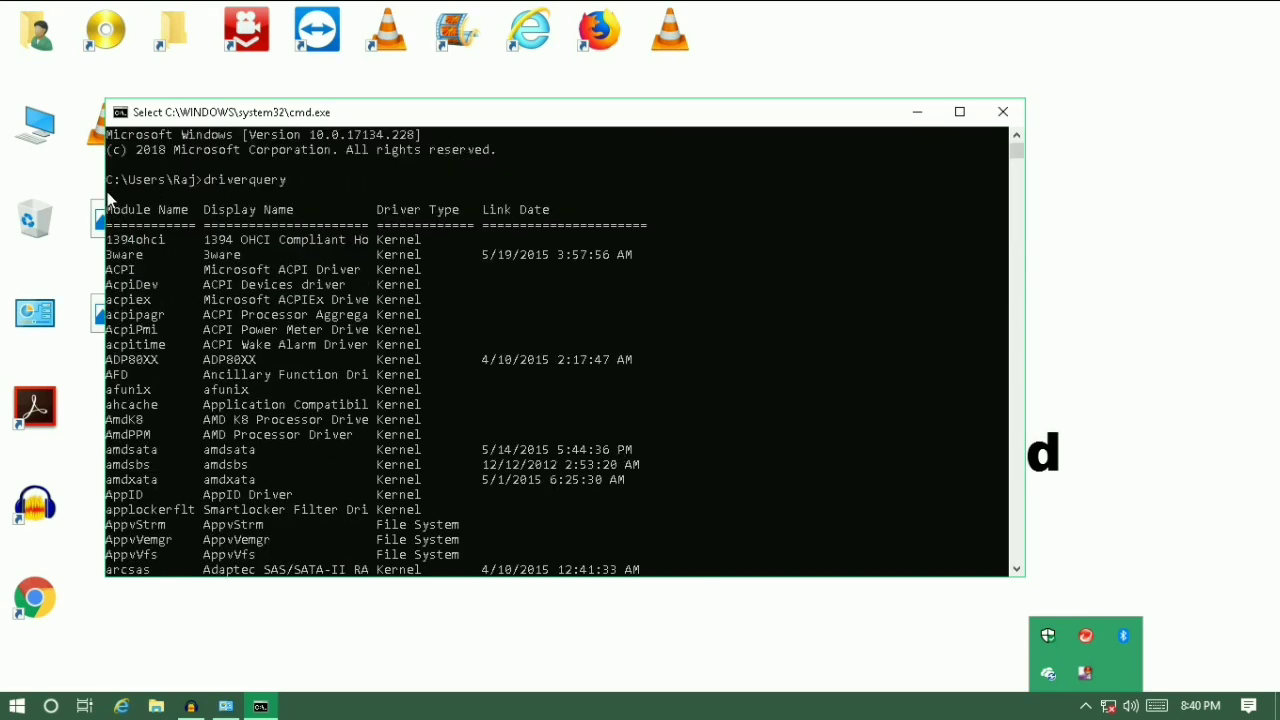
Highlight the column header rows of the driver list, clear the selection, and close Command Prompt
drag(357, 243, 95, 140)
scroll(456, 240, up, 2)
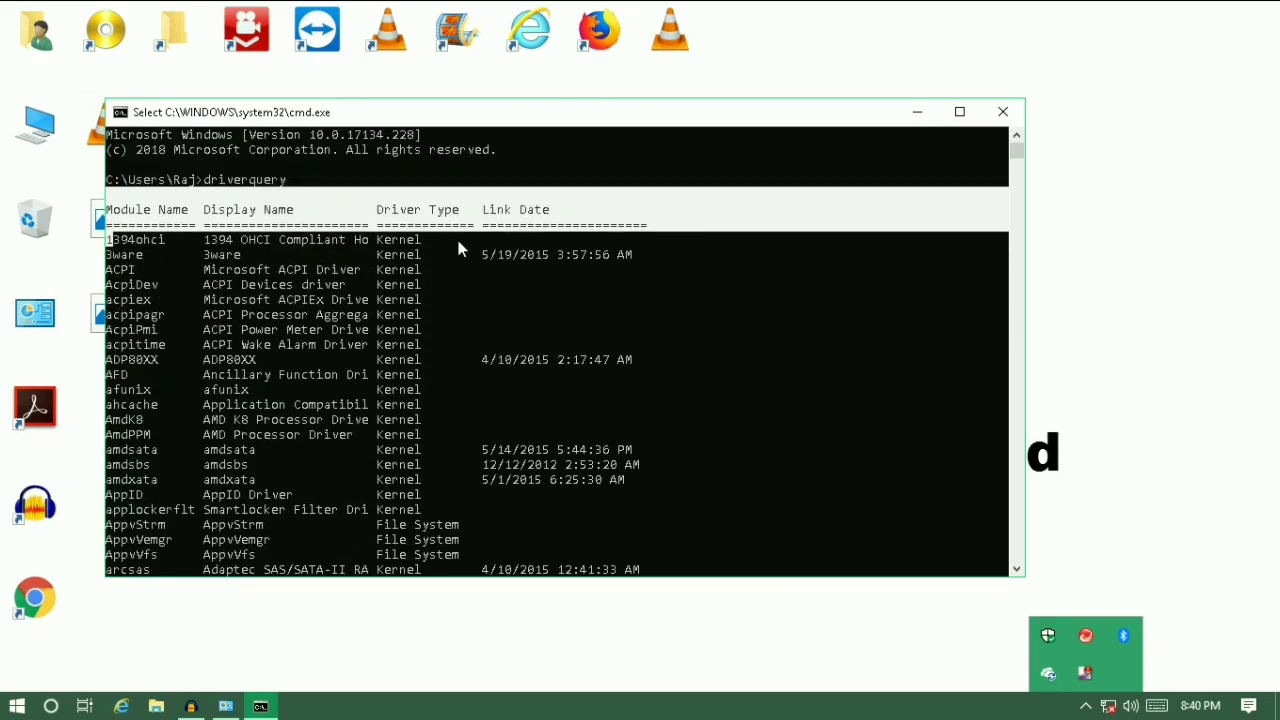
click(726, 273)
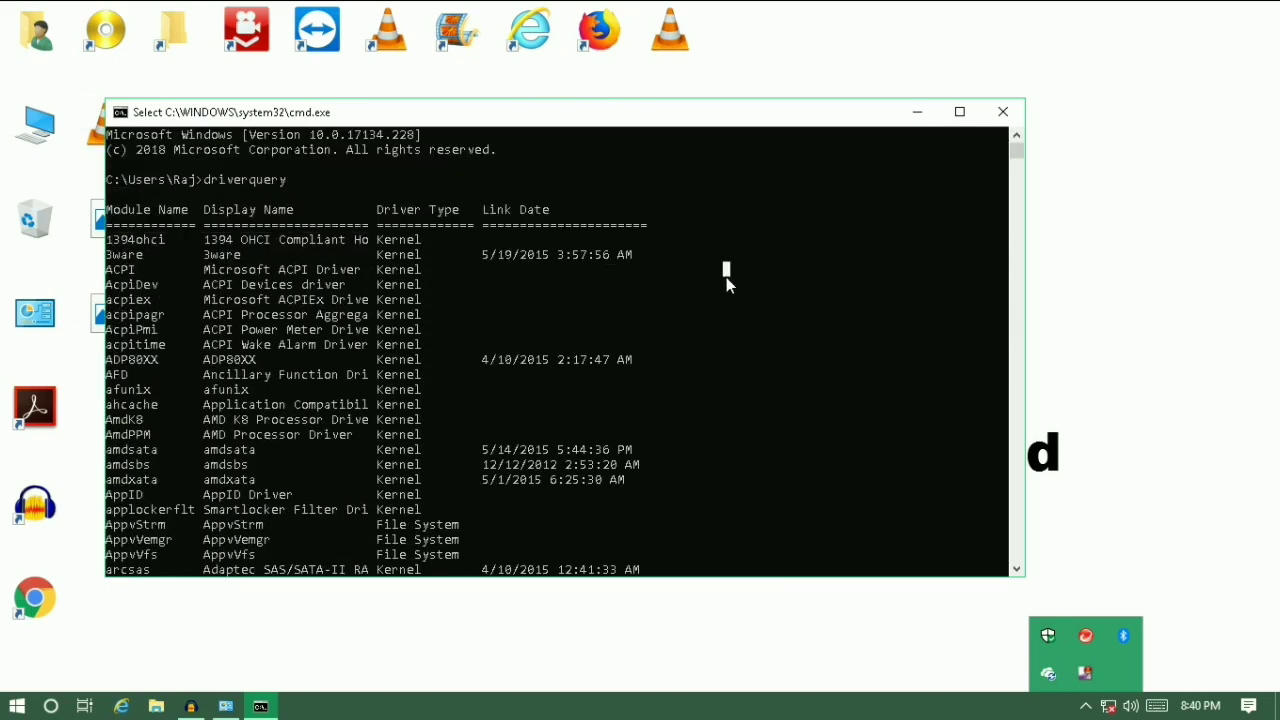
click(1004, 112)
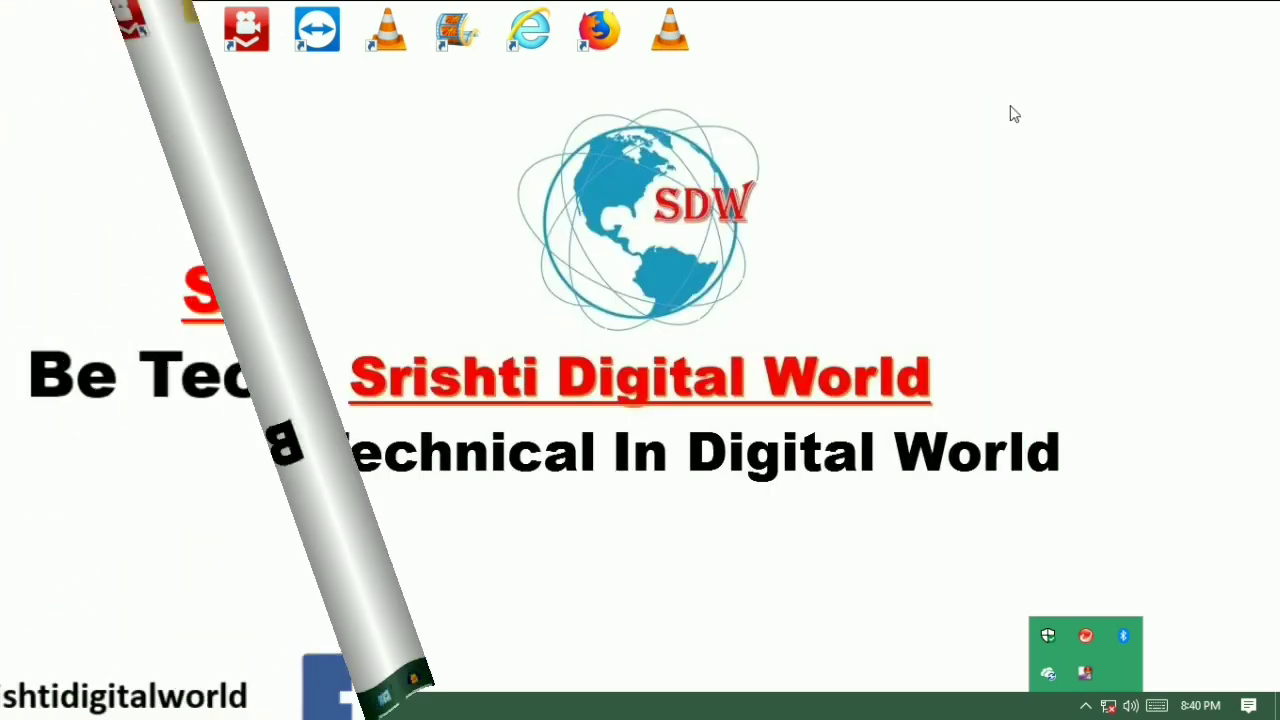